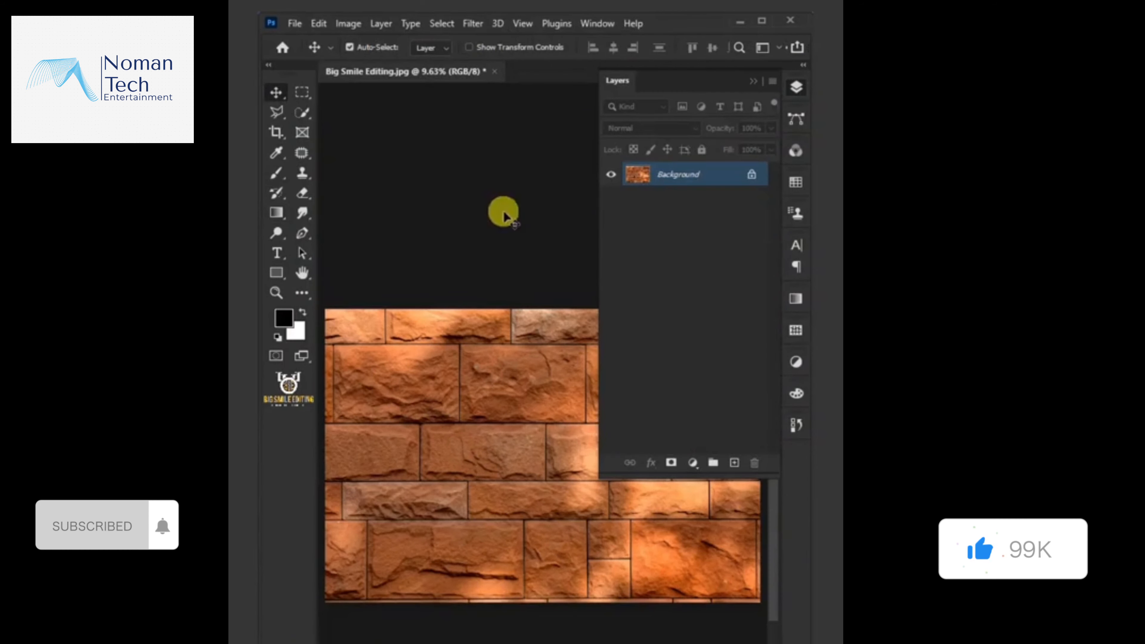
- Duplicate the Background layer of the brick wall image into a new document named Displacement
right_click(664, 177)
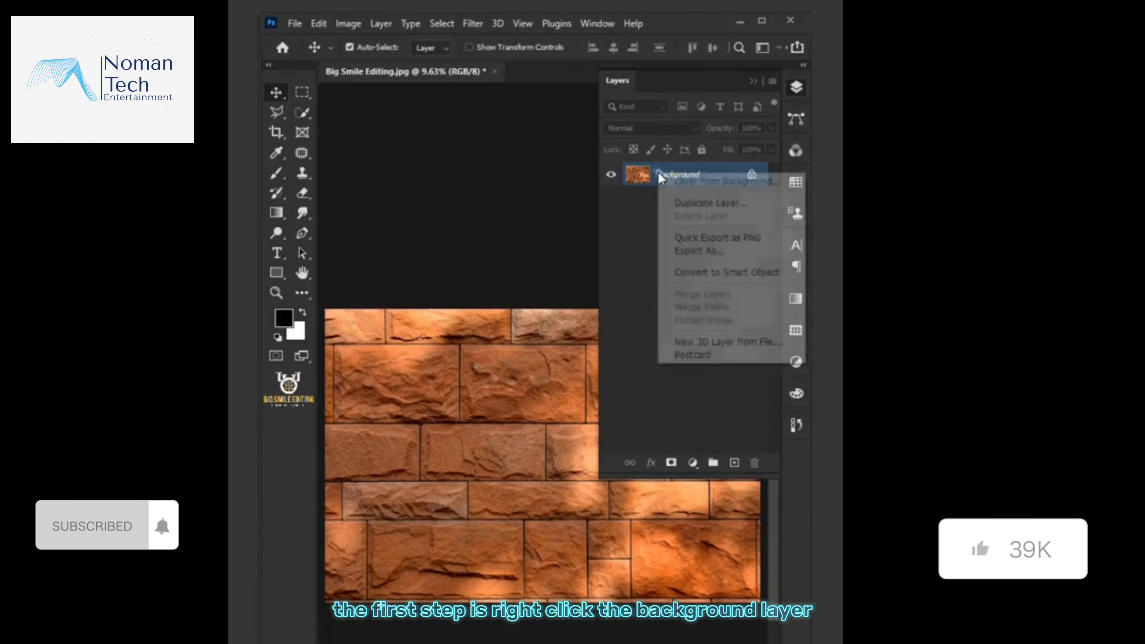
left_click(726, 202)
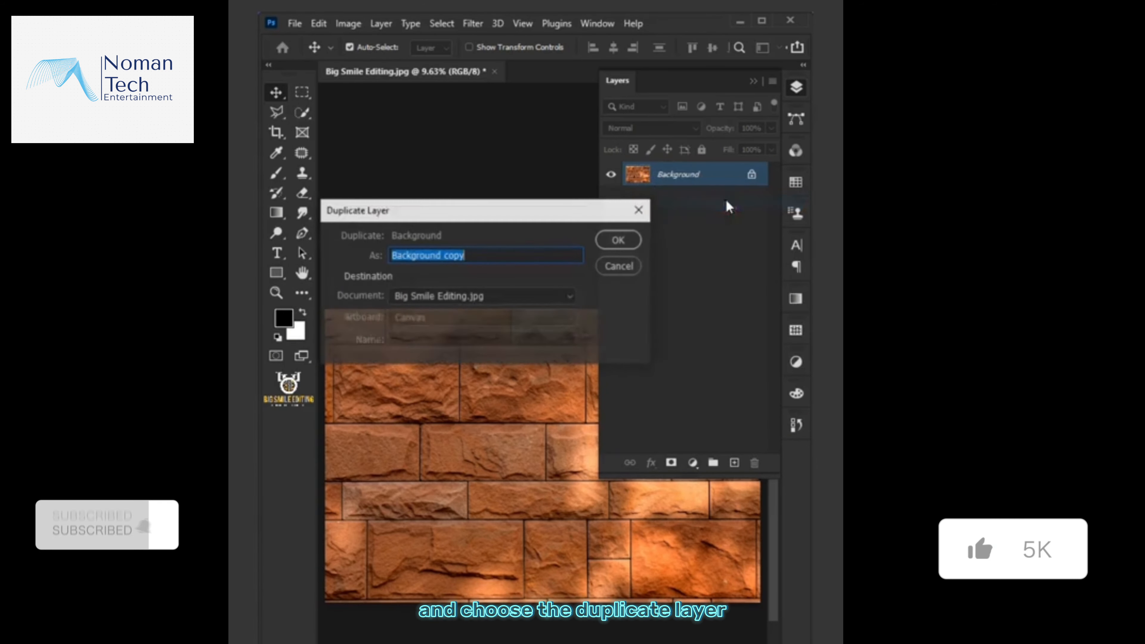
left_click(503, 296)
left_click(475, 323)
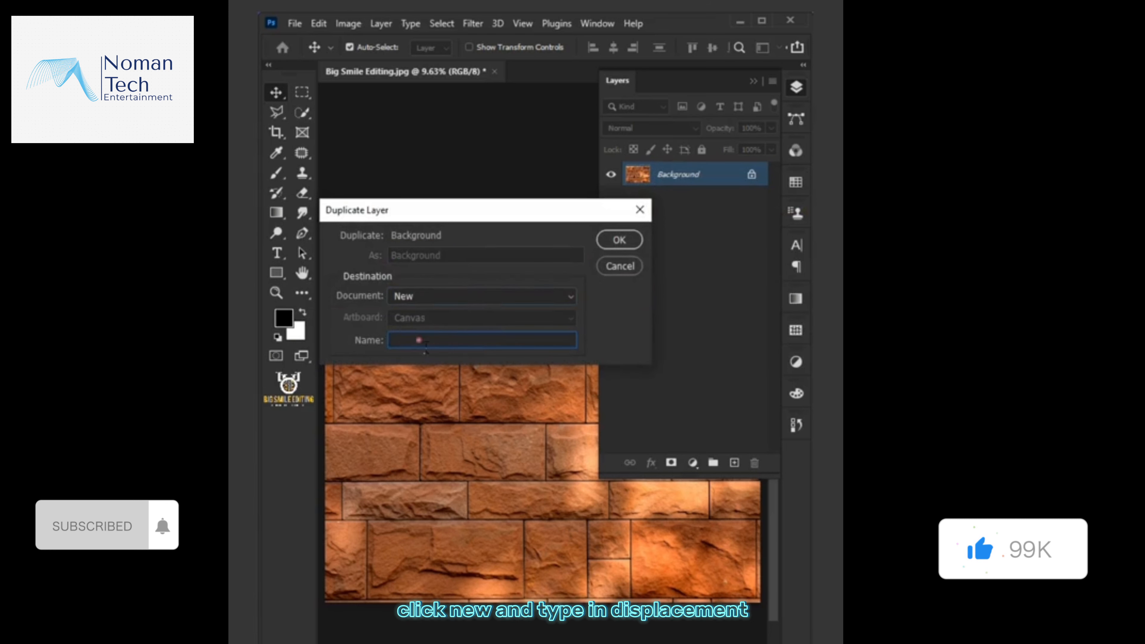
type("Displacement")
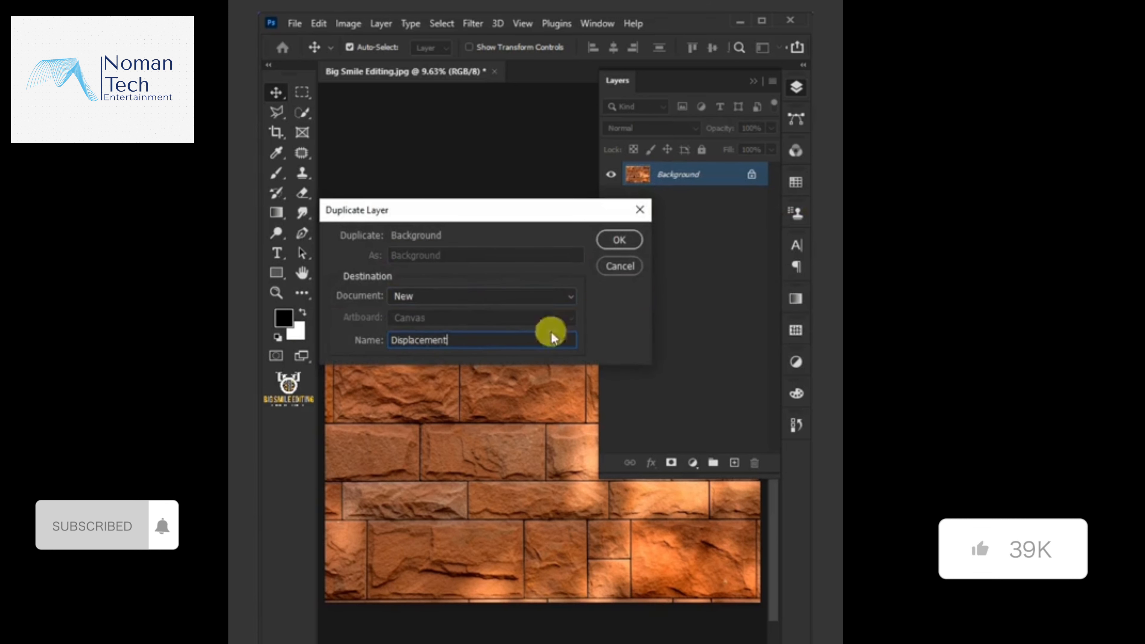
left_click(619, 239)
- Apply a Gaussian Blur with a radius of 5 pixels to the Displacement document
left_click(471, 23)
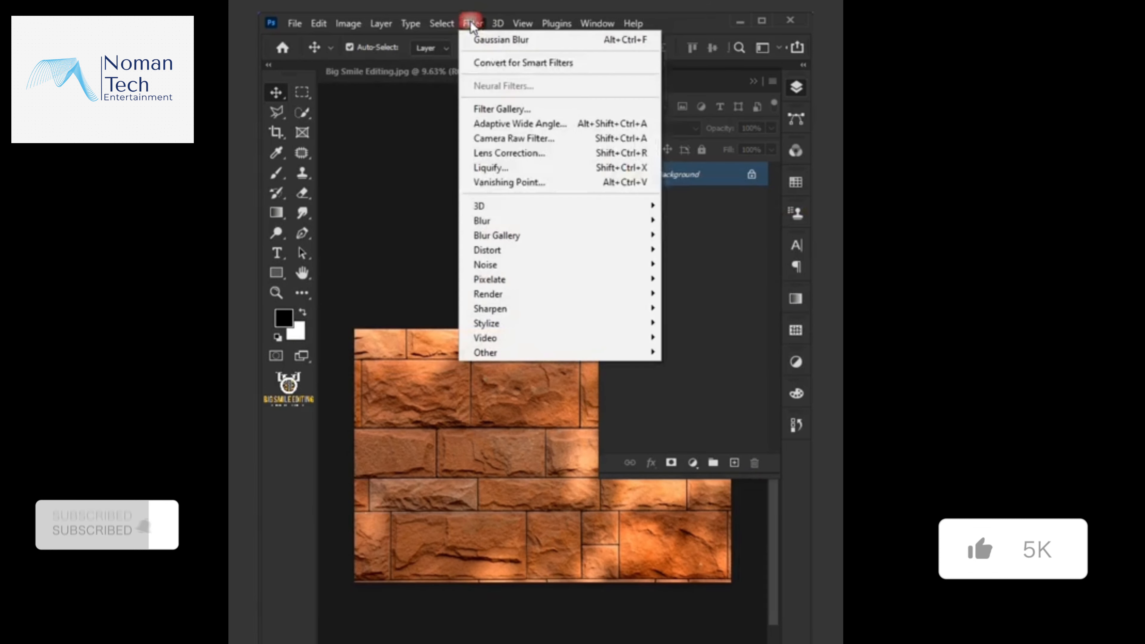
mouse_move(487, 221)
left_click(686, 277)
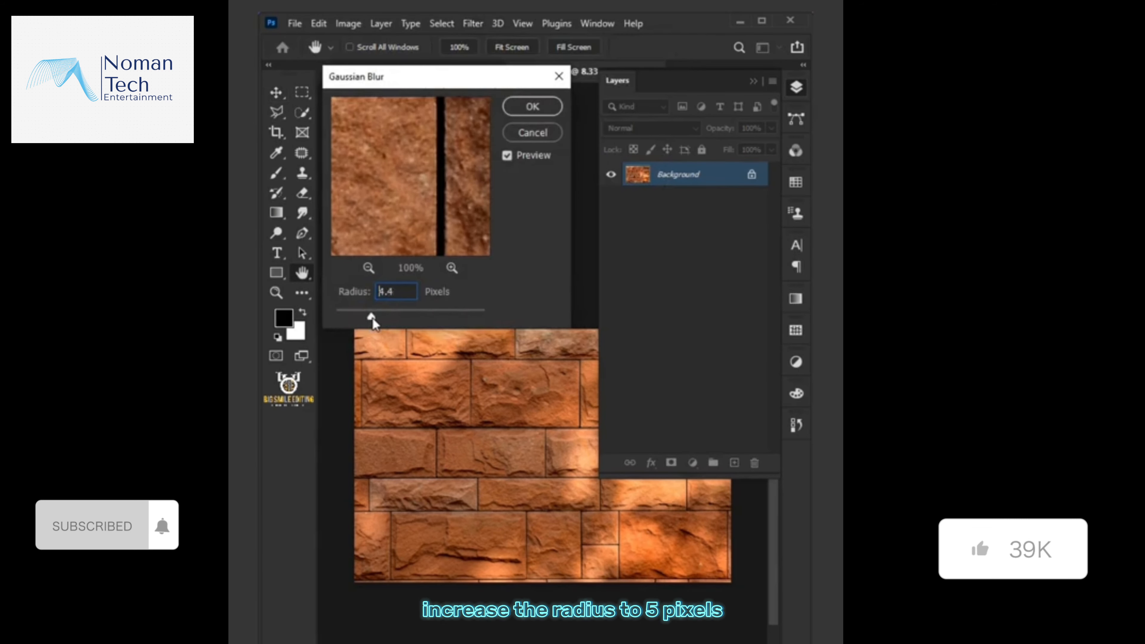
left_click_drag(372, 317, 376, 316)
left_click(532, 107)
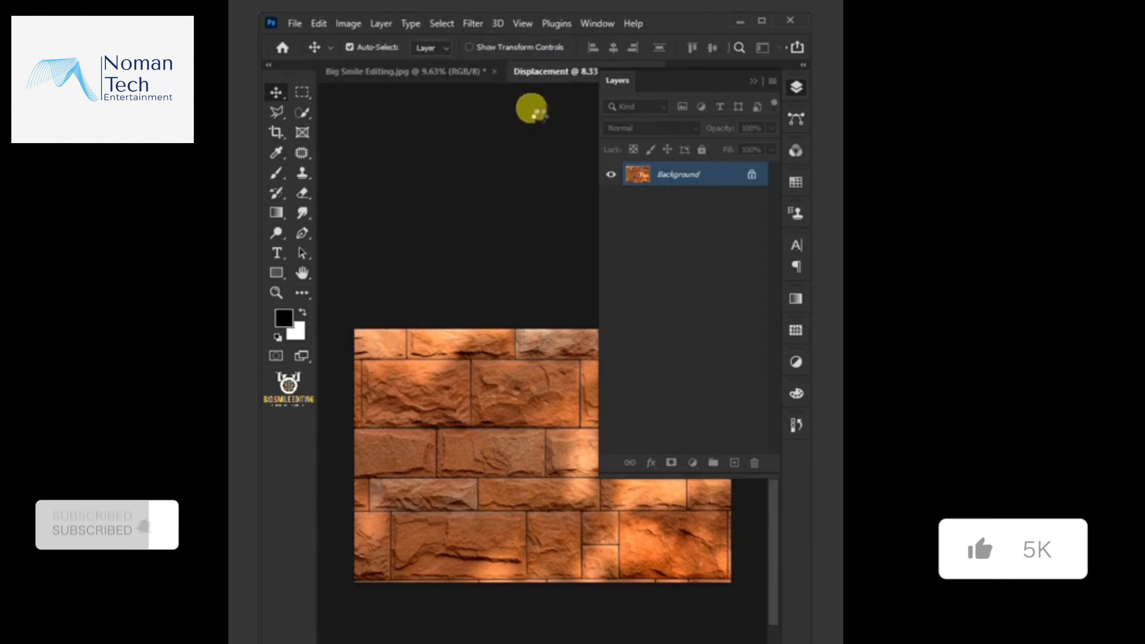
- Desaturate the blurred brick wall image in the Displacement document
left_click(348, 25)
mouse_move(378, 63)
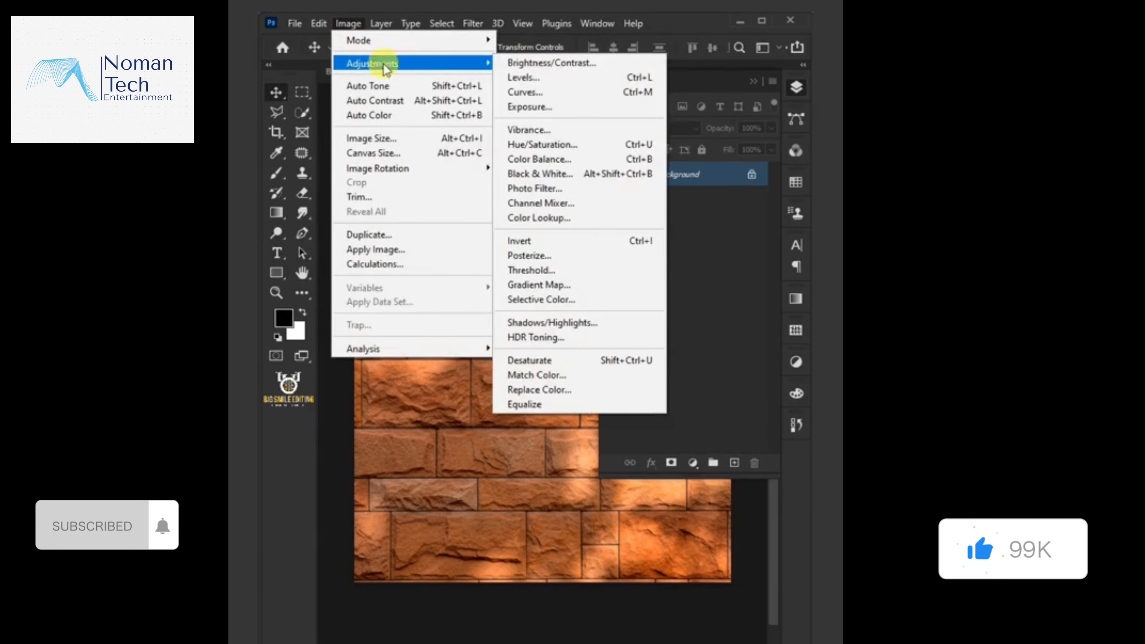
left_click(541, 360)
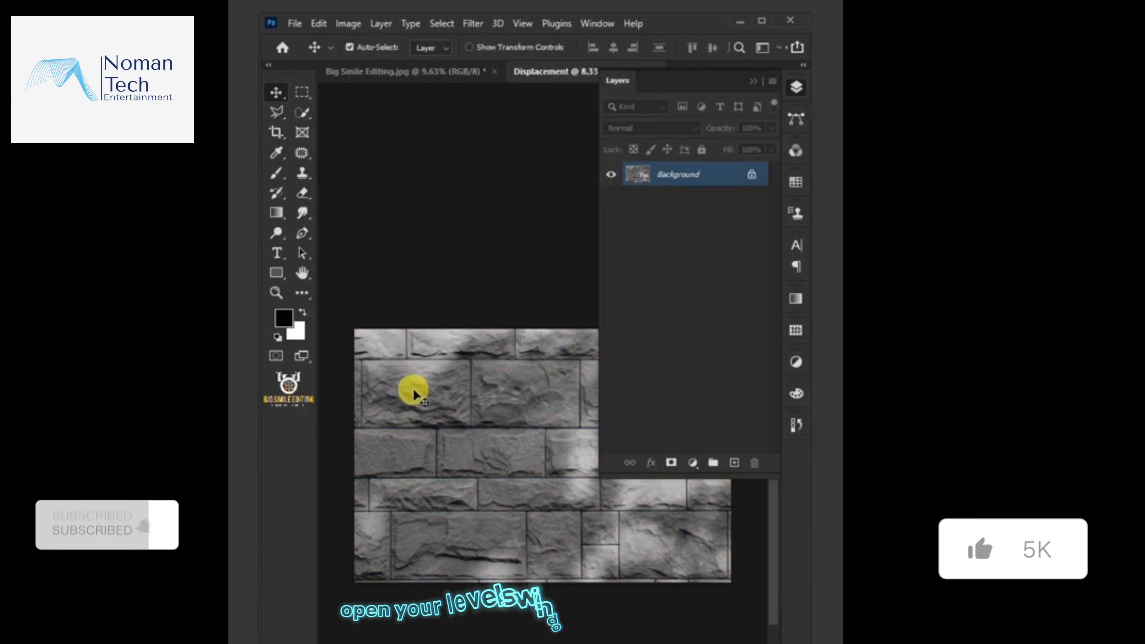
- Increase the grey wall's contrast with Levels, setting the white input level to 200 and raising the black input level
key("ctrl+l")
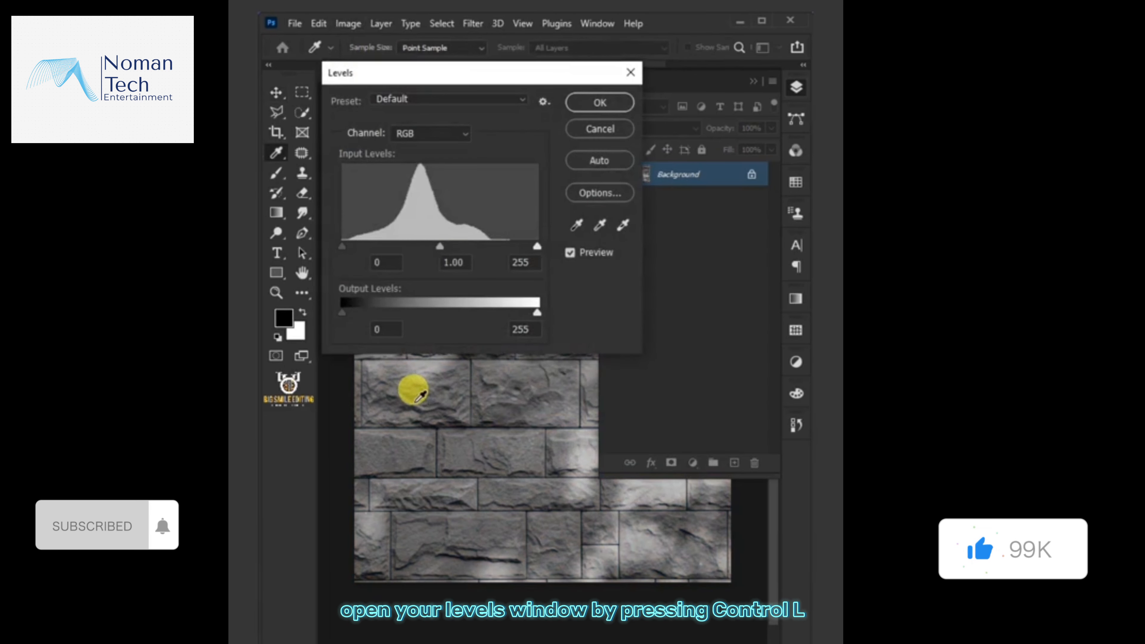
left_click_drag(537, 247, 495, 254)
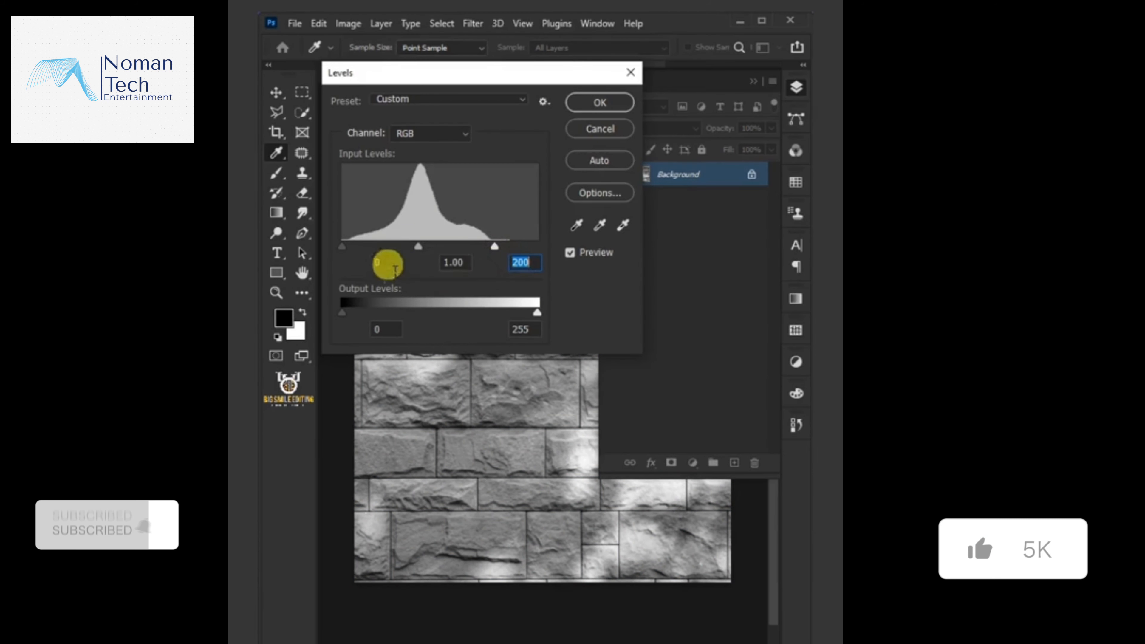
left_click_drag(343, 247, 373, 275)
left_click(599, 102)
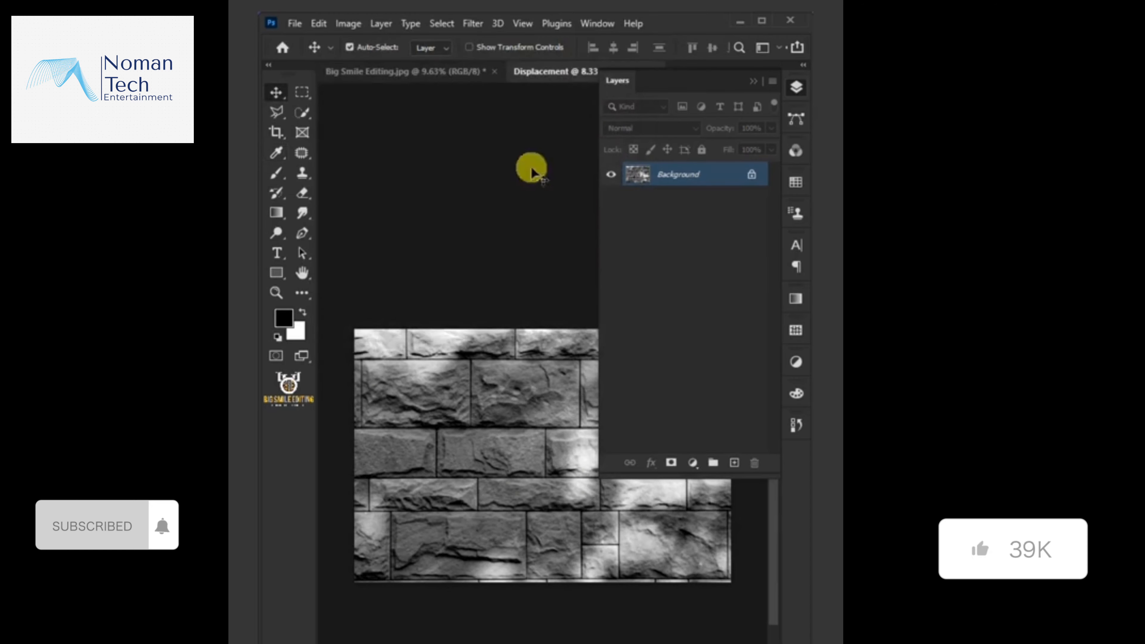
- Save the grey wall as a Photoshop PSD file named Displacement and close its document
left_click(293, 23)
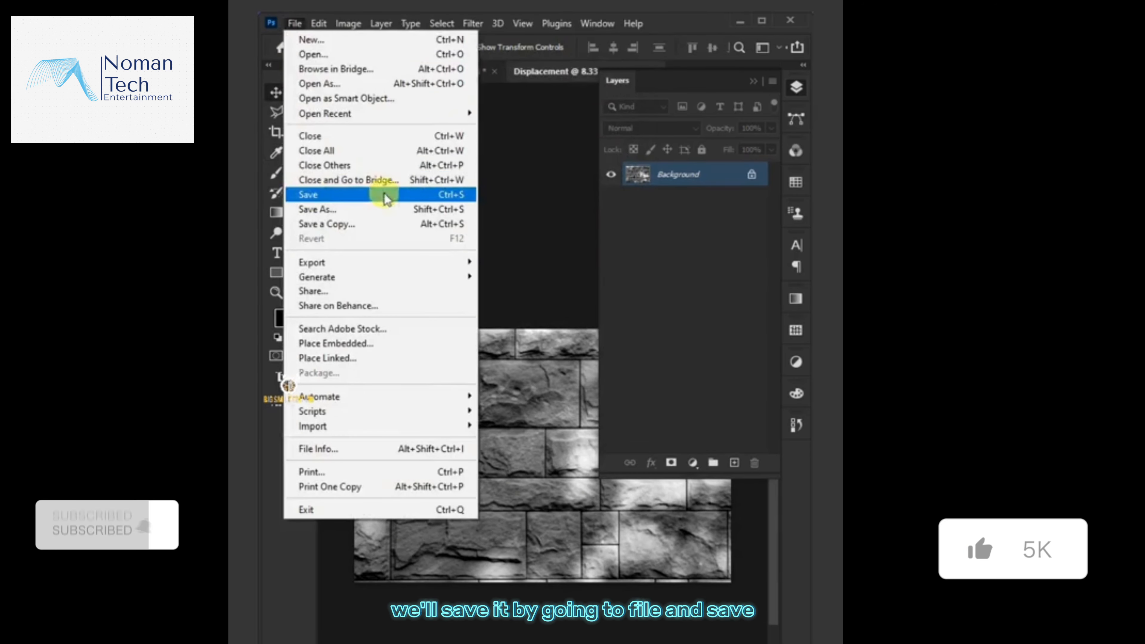
left_click(437, 195)
left_click(518, 349)
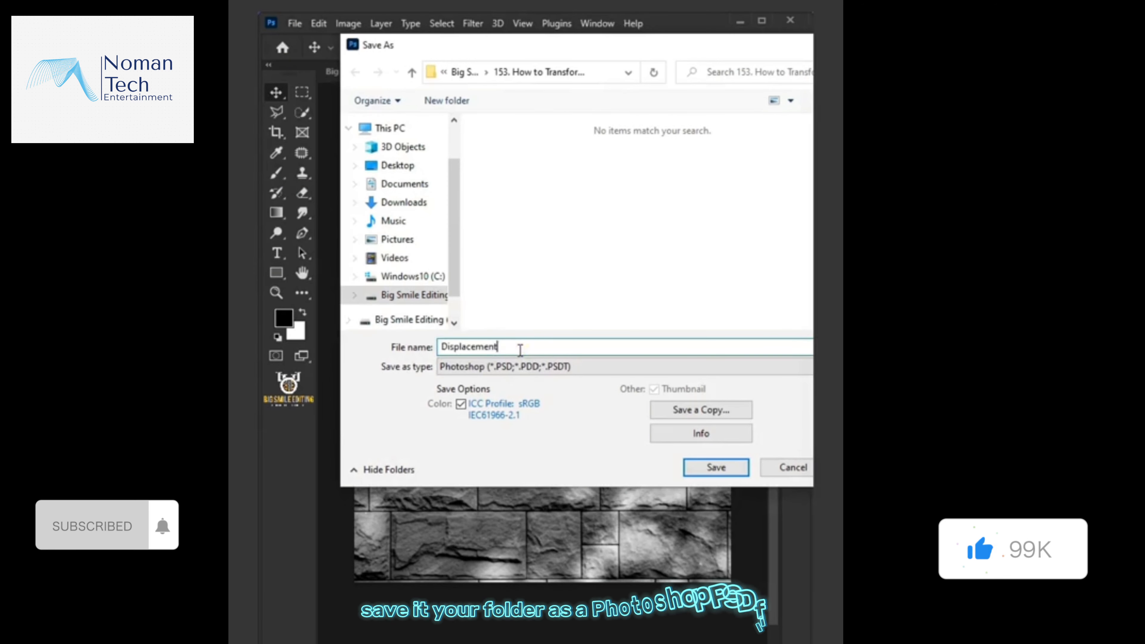
left_click(541, 367)
left_click(501, 382)
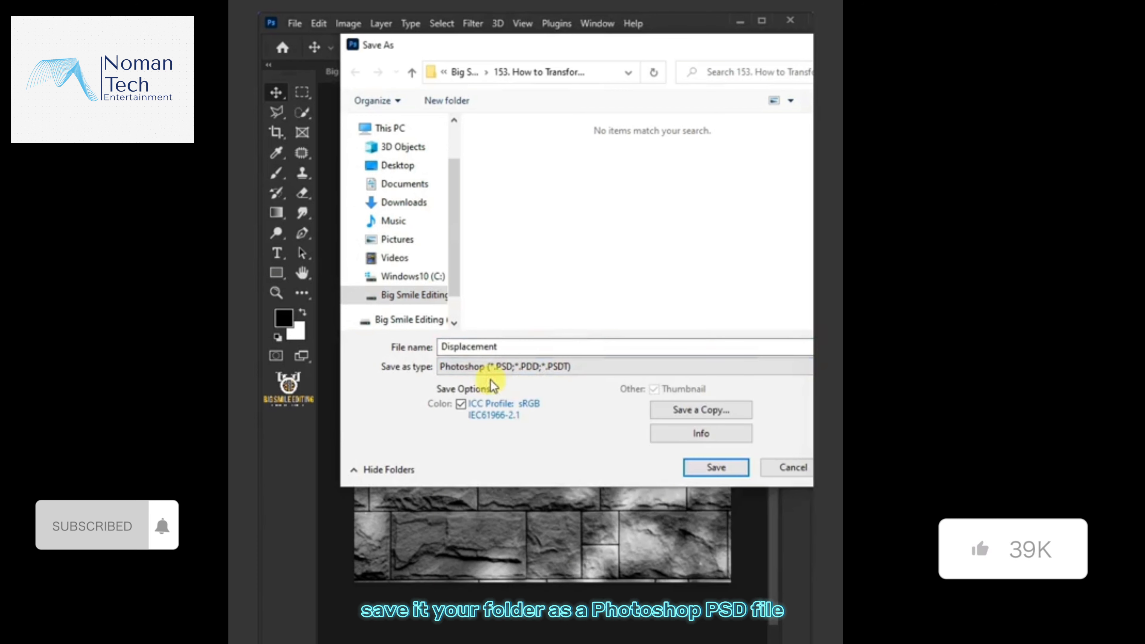
left_click(696, 469)
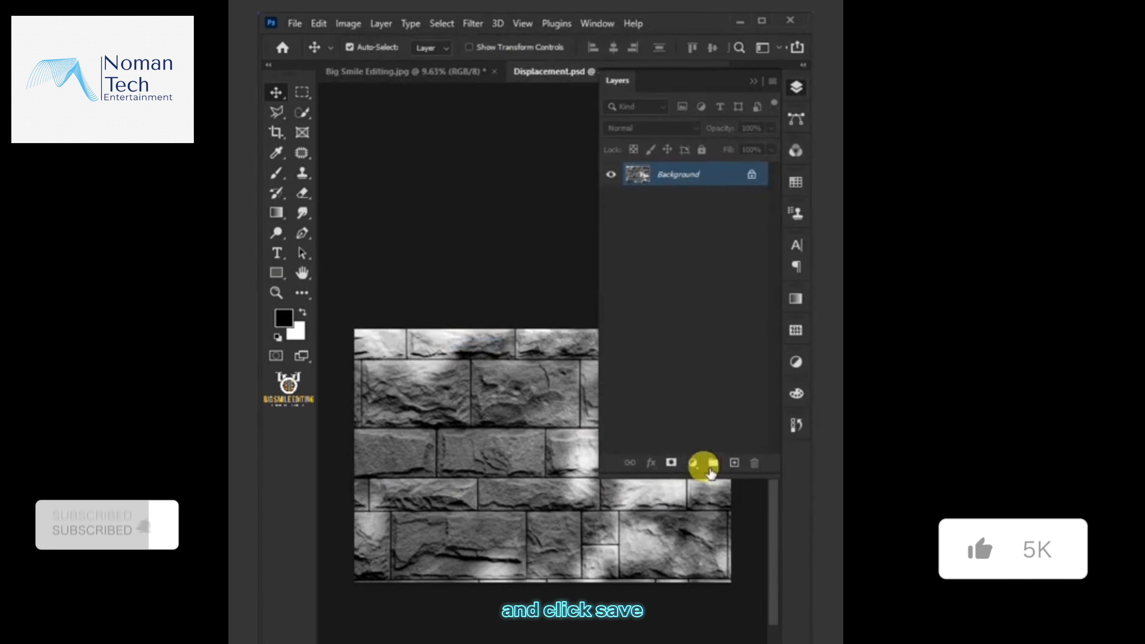
right_click(533, 70)
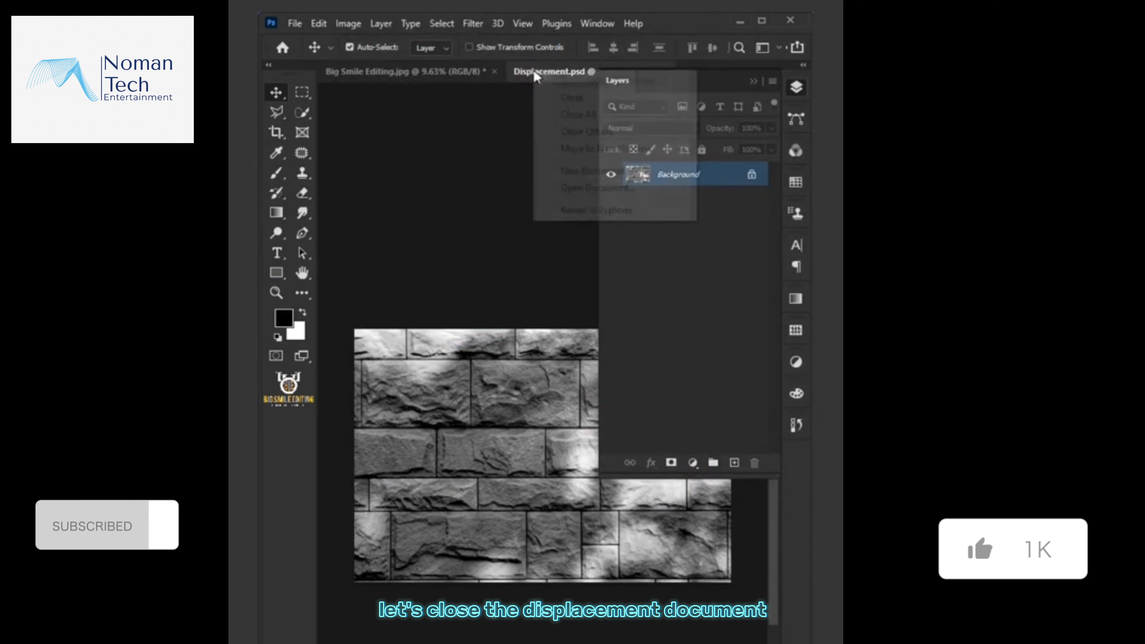
left_click(564, 96)
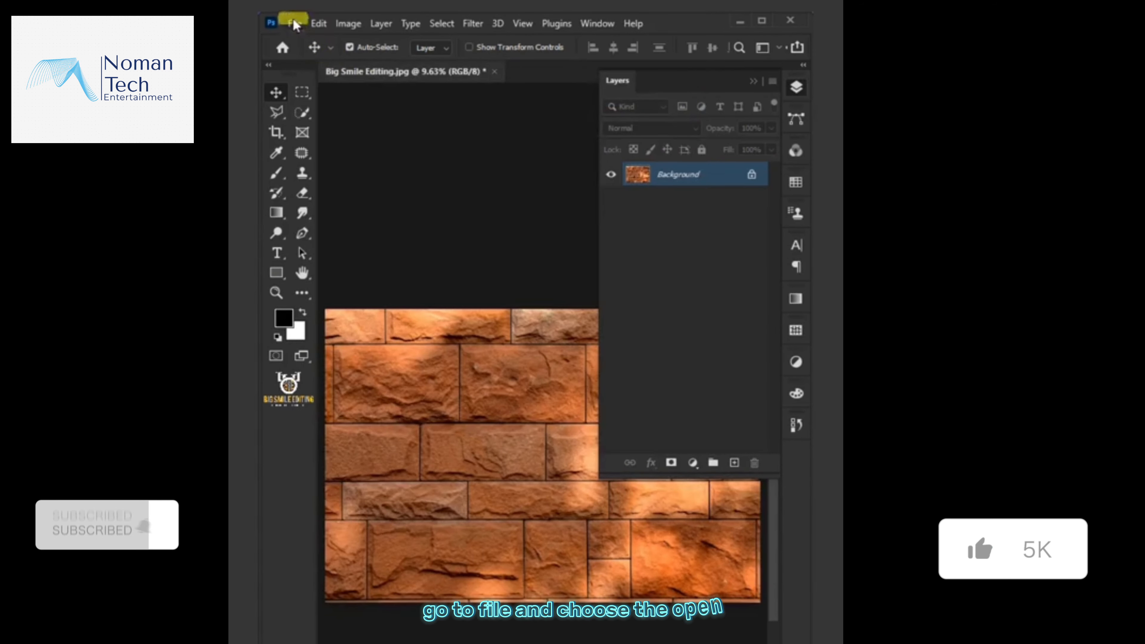
- Open the Model image from the project folder as a separate document
left_click(294, 24)
left_click(418, 54)
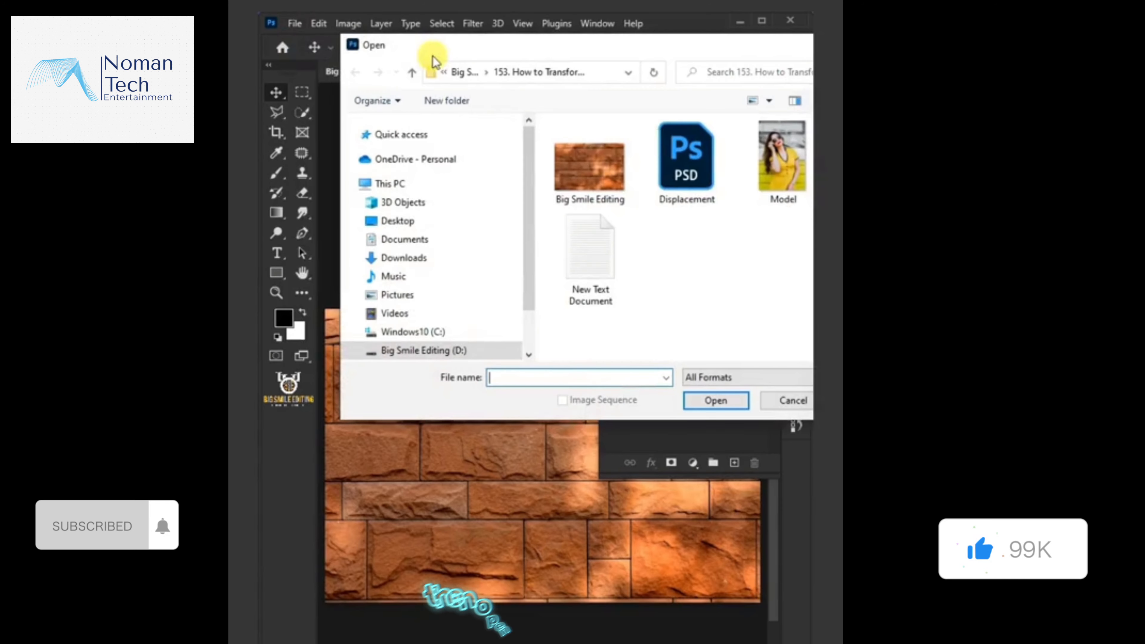
double_click(768, 166)
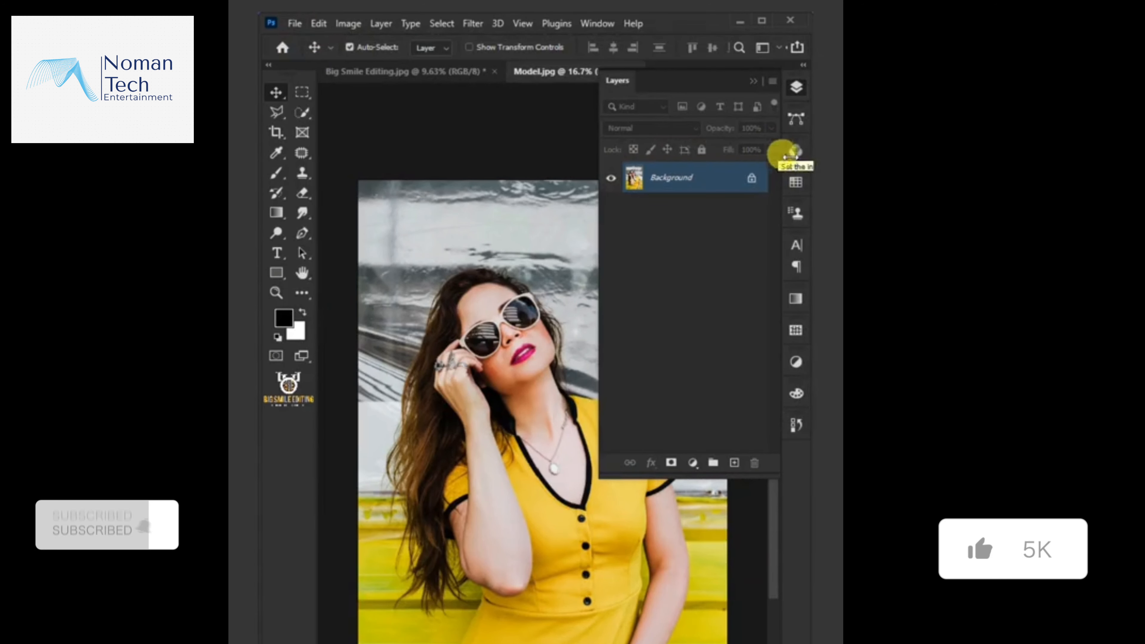
- Select the woman with Select Subject and add a layer mask that hides the background behind her
left_click(442, 23)
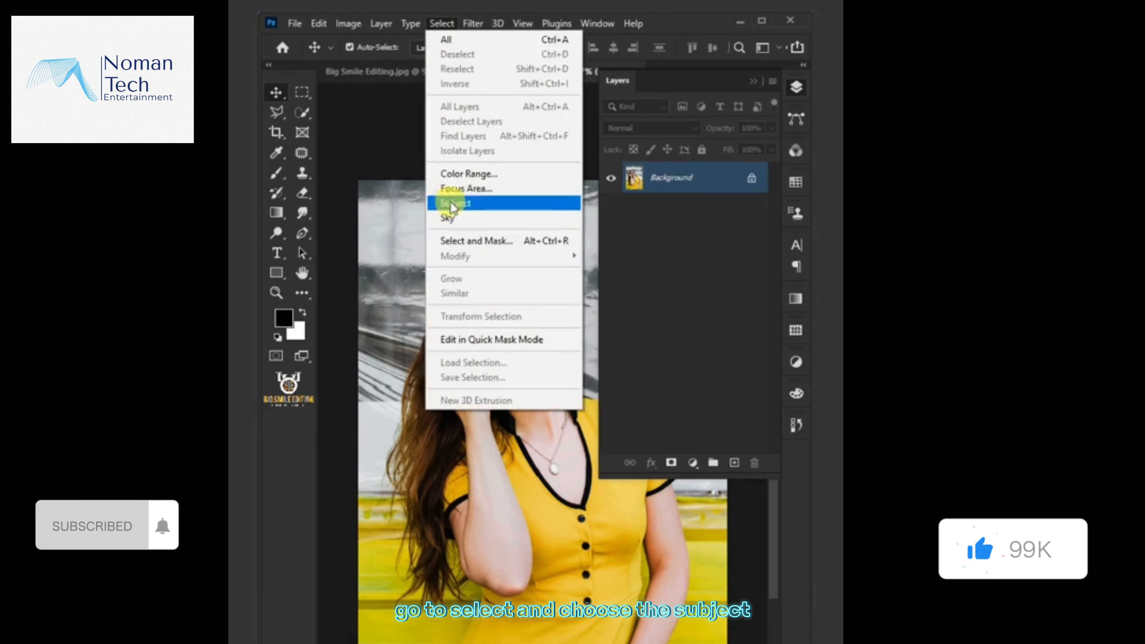
left_click(489, 204)
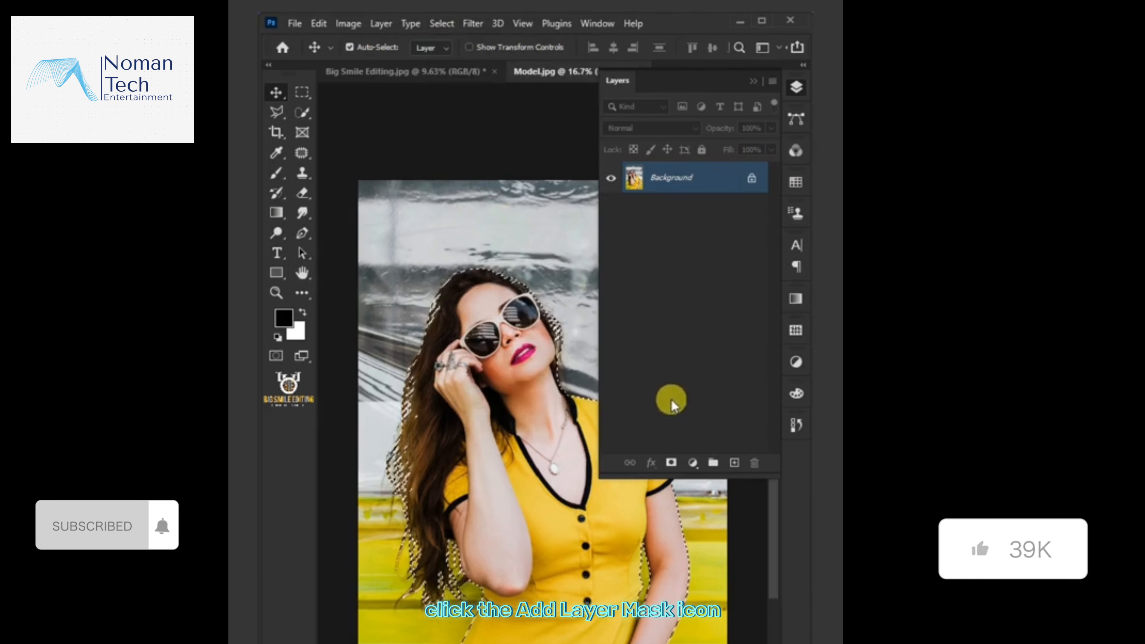
left_click(671, 462)
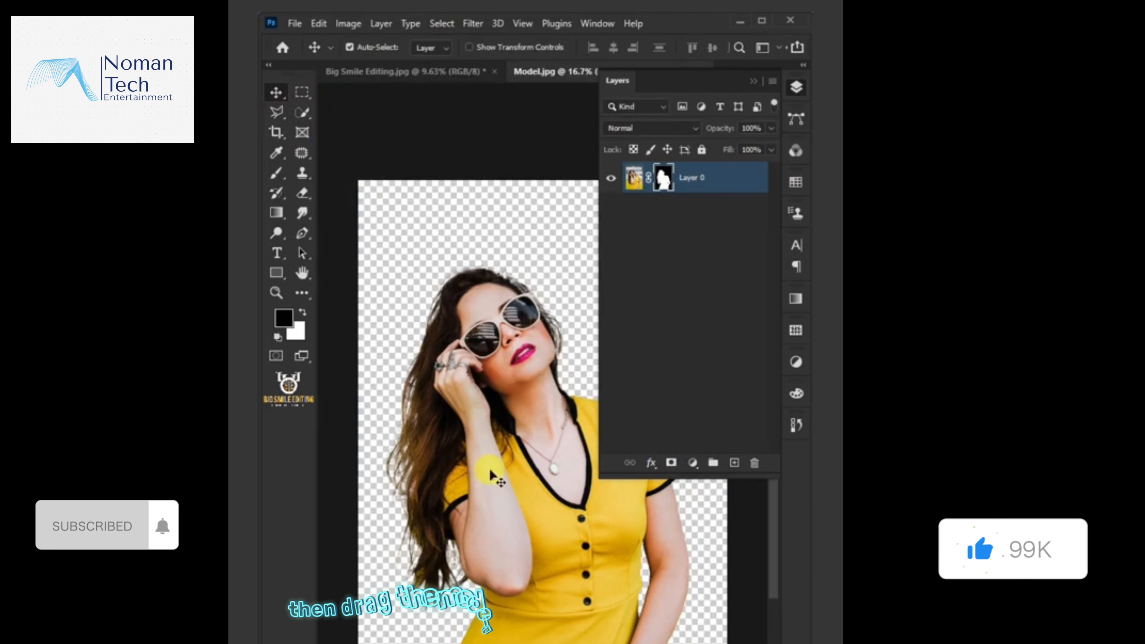
- Move the masked model into the Big Smile Editing brick wall document and convert the model layer to a smart object
left_click_drag(490, 472, 405, 165)
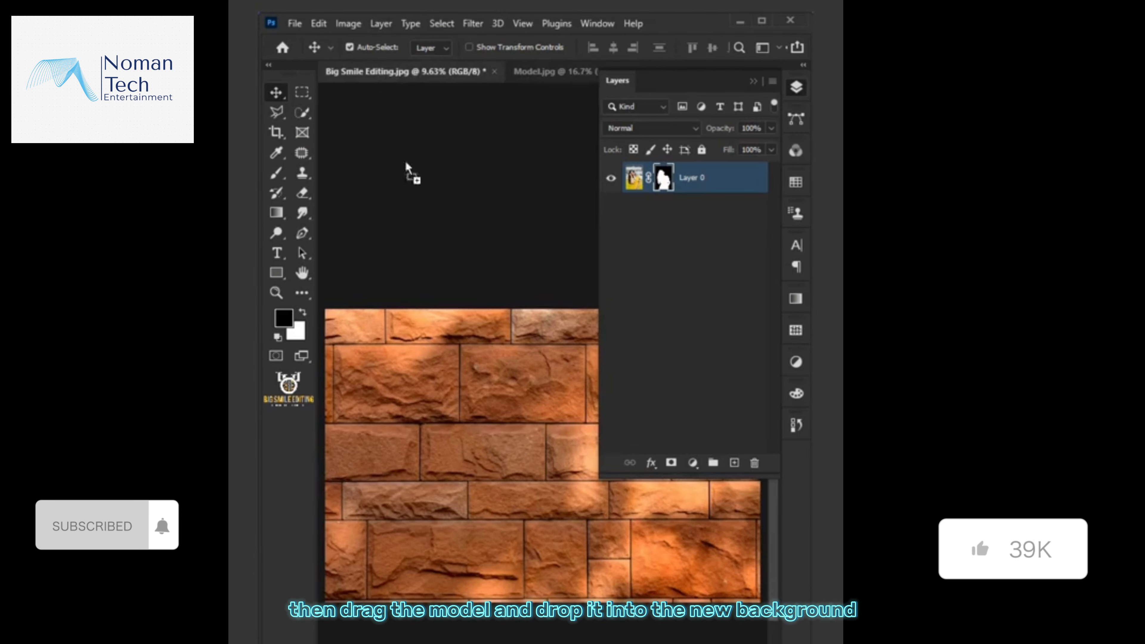
left_click_drag(492, 485, 494, 487)
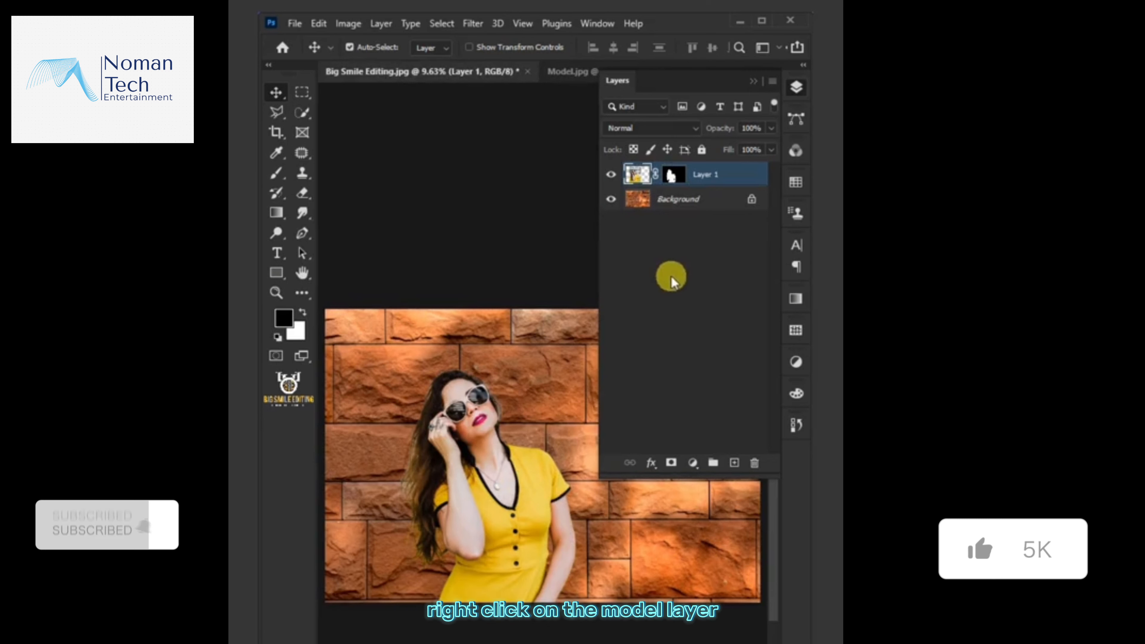
right_click(698, 177)
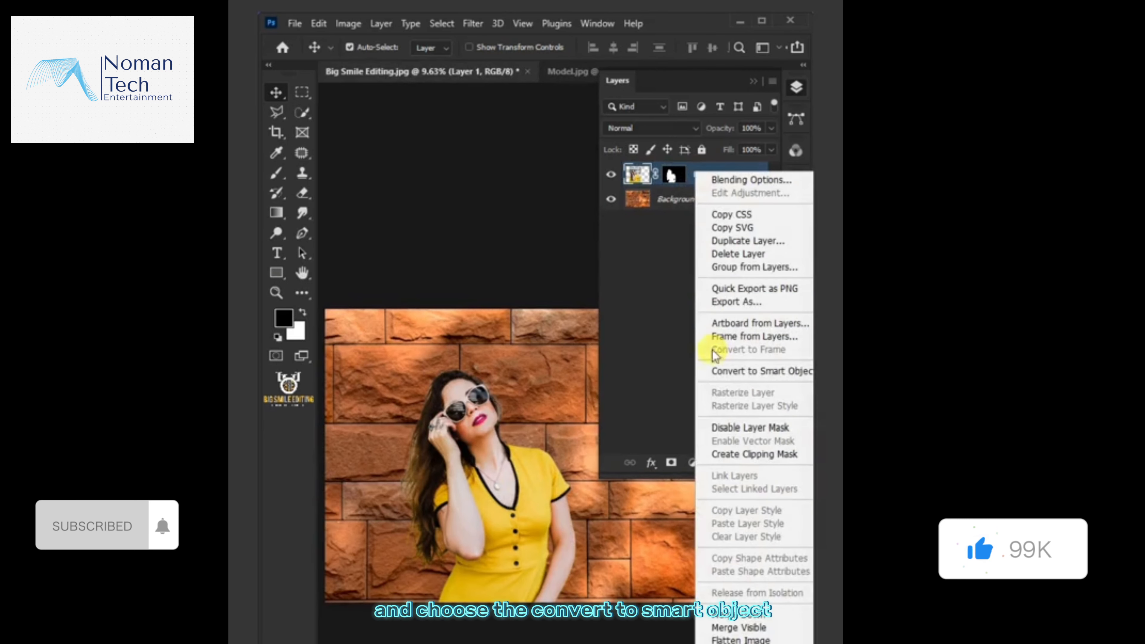
left_click(728, 371)
- Free Transform the model layer, scaling it to 125.50% and moving it right toward the middle of the wall
scroll(770, 530, "up", 3)
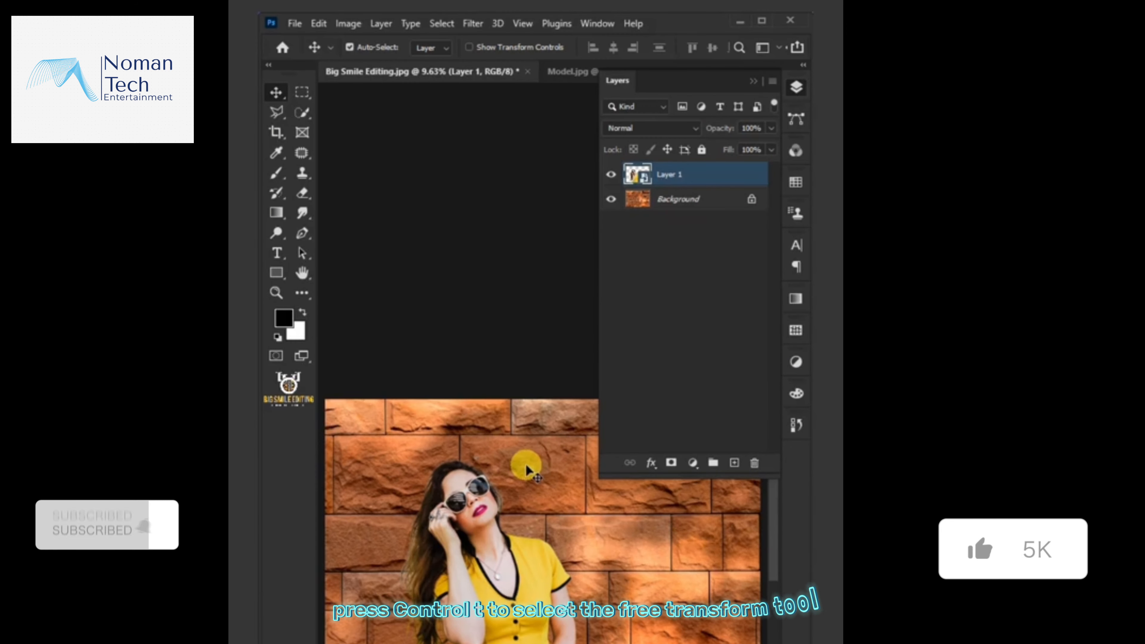
key("ctrl+t")
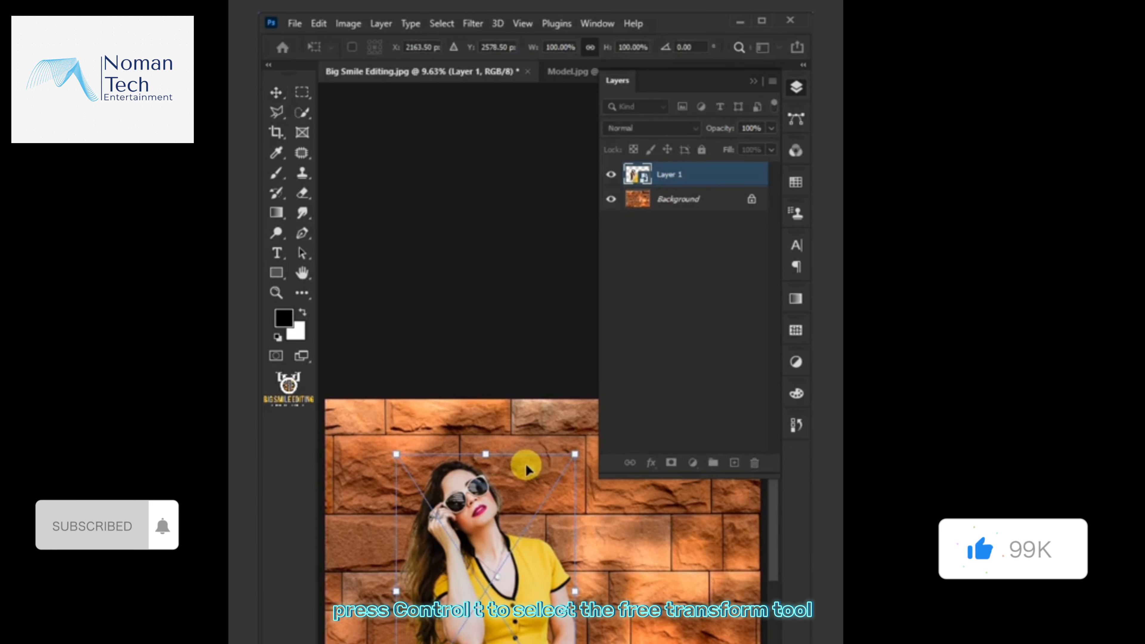
left_click_drag(486, 455, 486, 438)
left_click_drag(485, 638, 485, 643)
left_click_drag(490, 559, 545, 559)
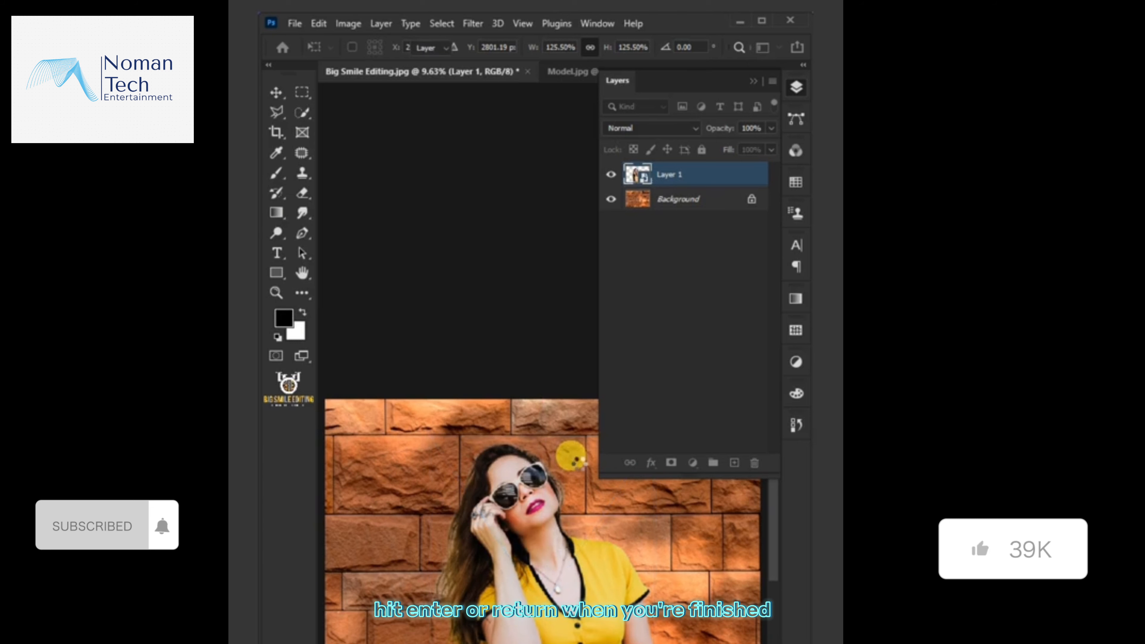
key("Return")
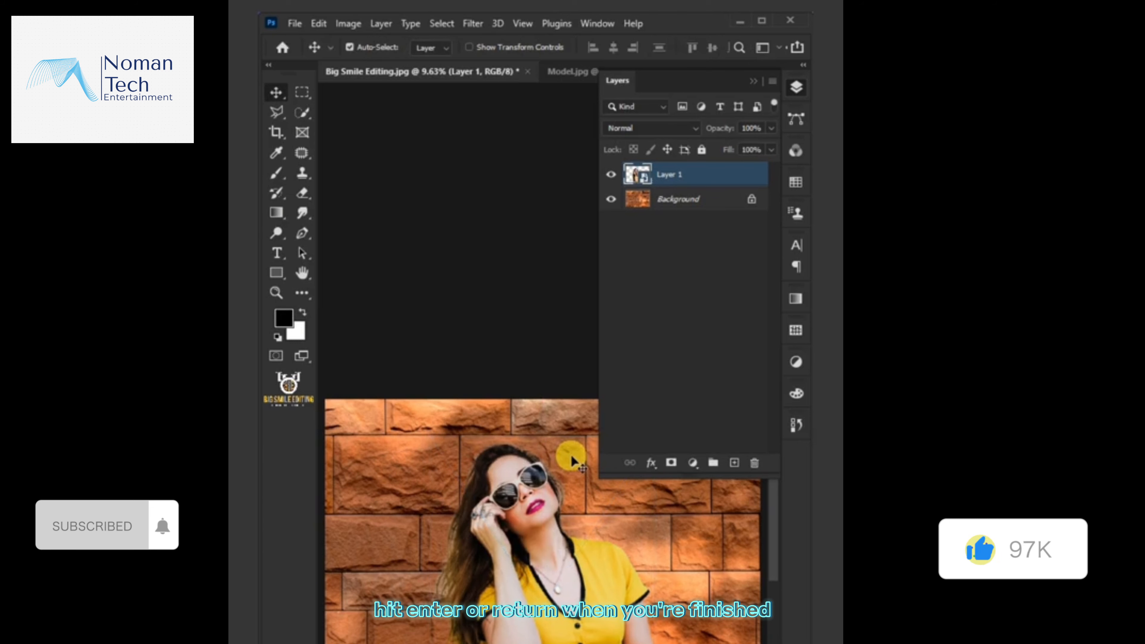
- Add a Stroke layer style to the model with black (000000) colour and a size of 18 px
left_click(652, 462)
left_click(681, 512)
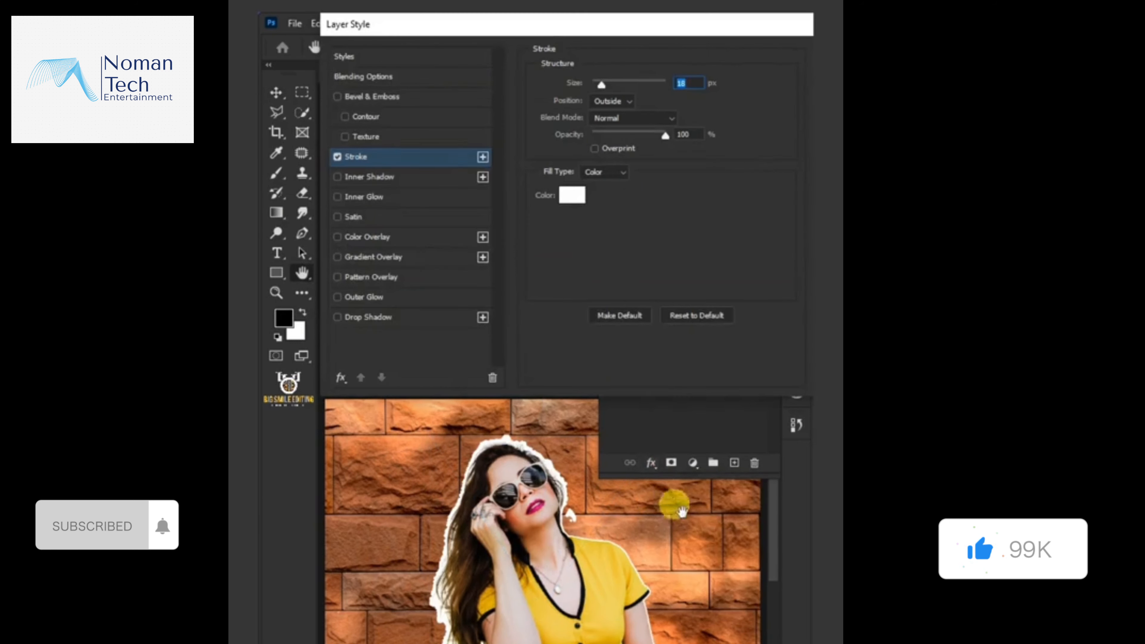
left_click(572, 196)
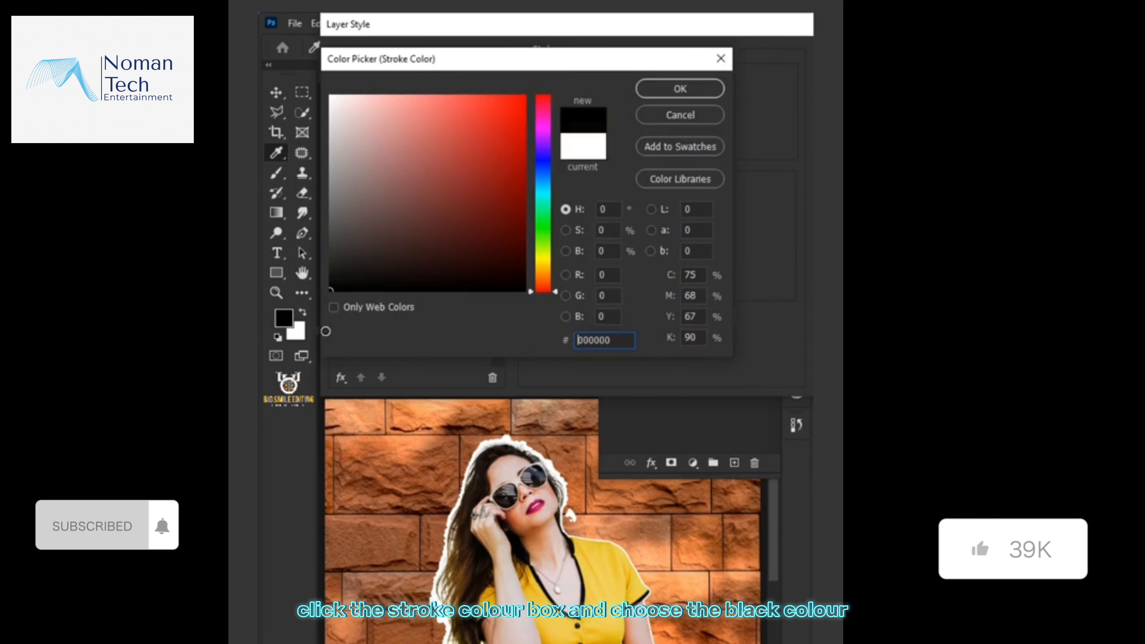
left_click(316, 327)
left_click(668, 85)
double_click(693, 84)
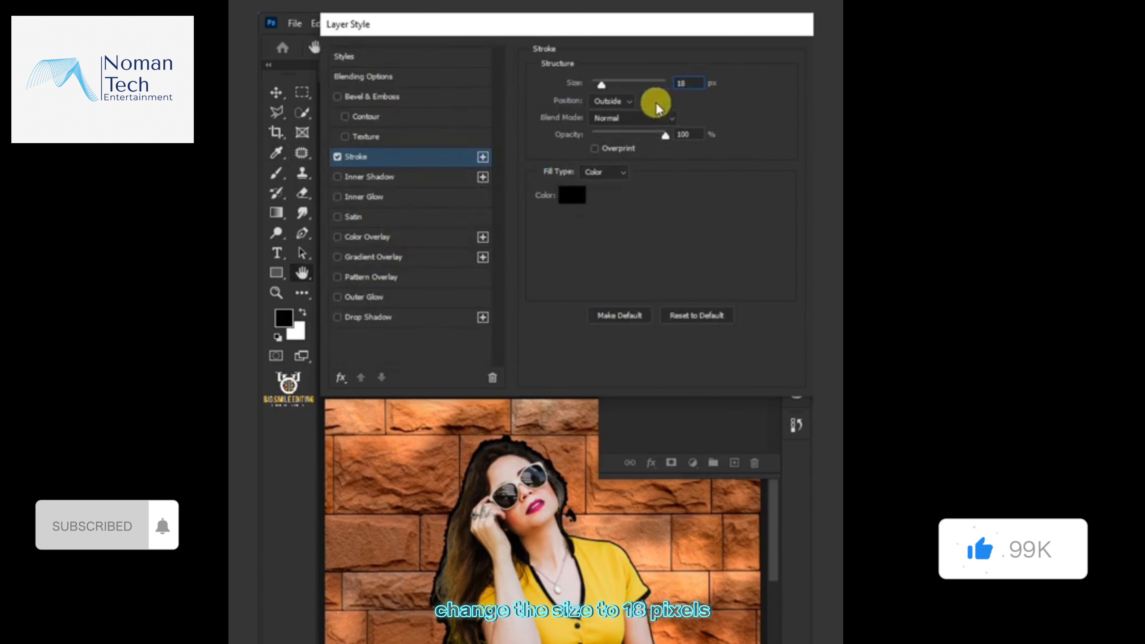
- Set the stroke's position to Outside and its blend mode to Normal, with opacity at 100%
left_click(611, 101)
left_click(612, 108)
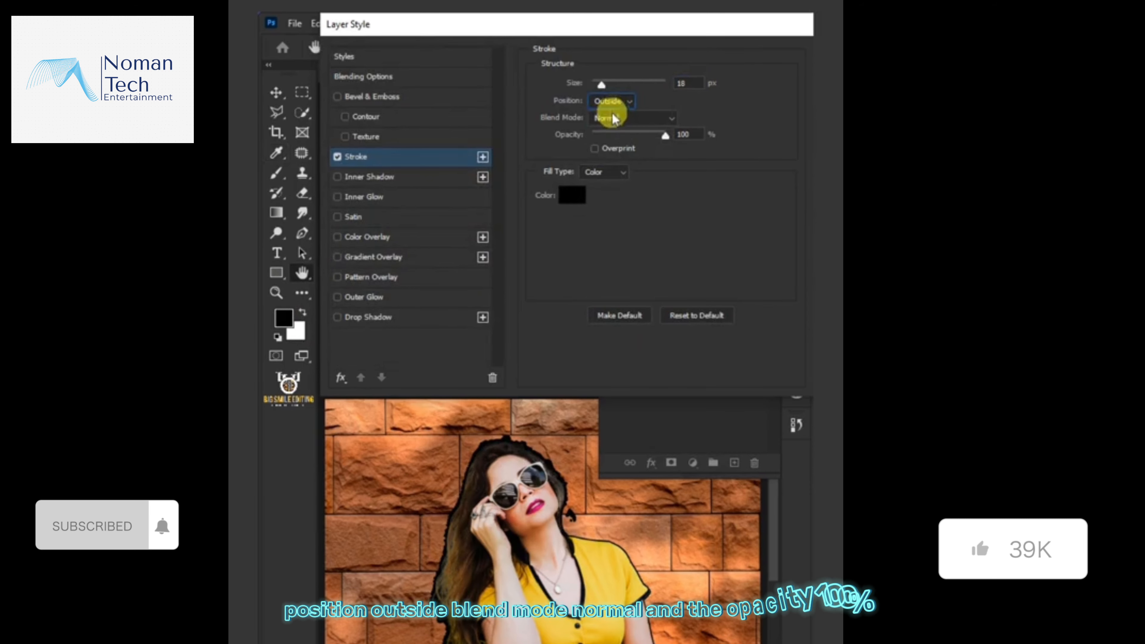
left_click(644, 118)
left_click(640, 116)
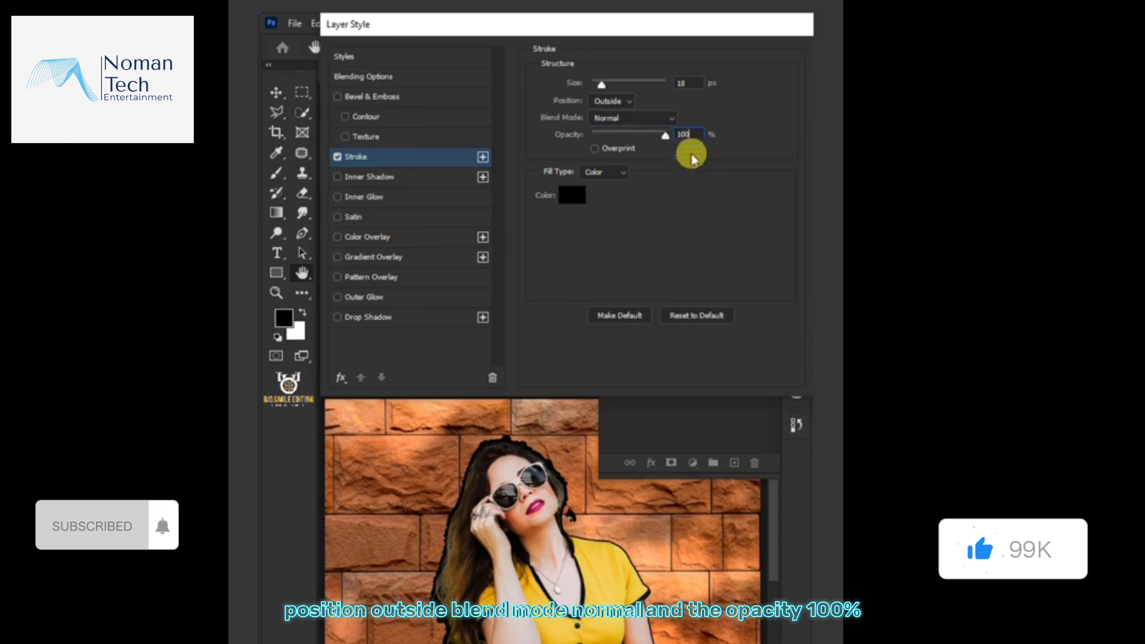
- Accept the stroke settings and choose the Artistic Fresco effect in the Filter Gallery for the model layer
key("Return")
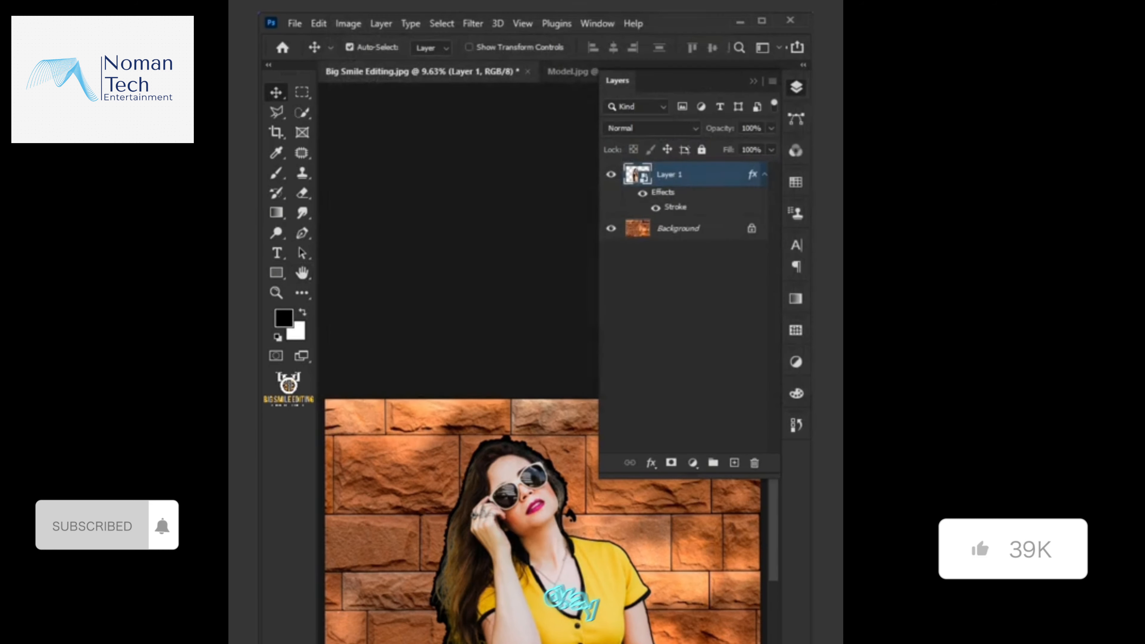
left_click(472, 23)
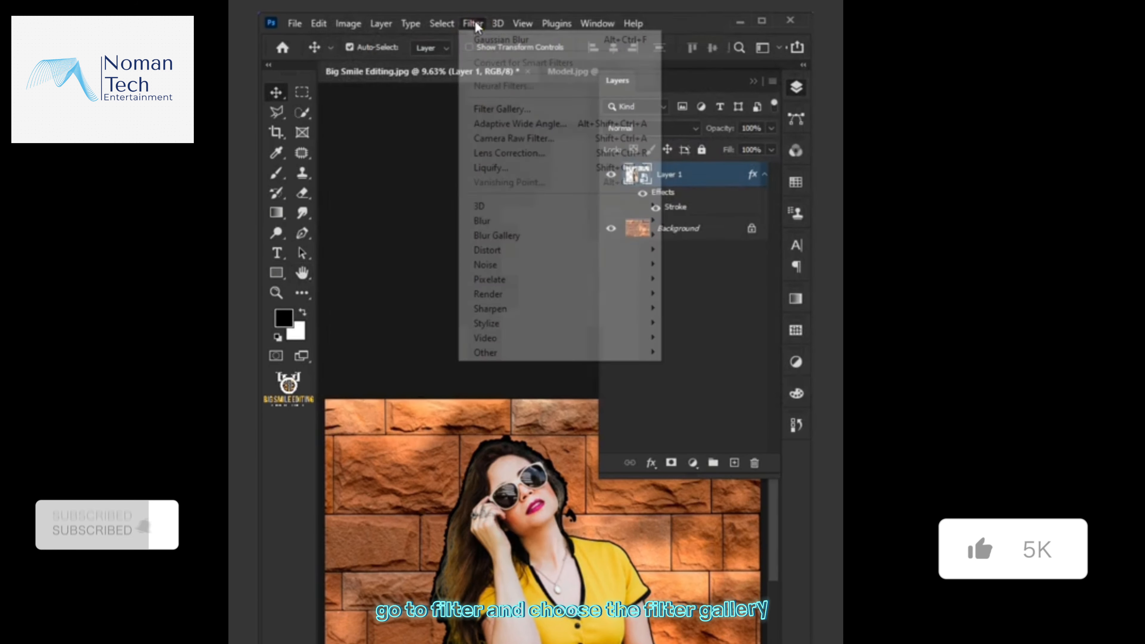
left_click(550, 109)
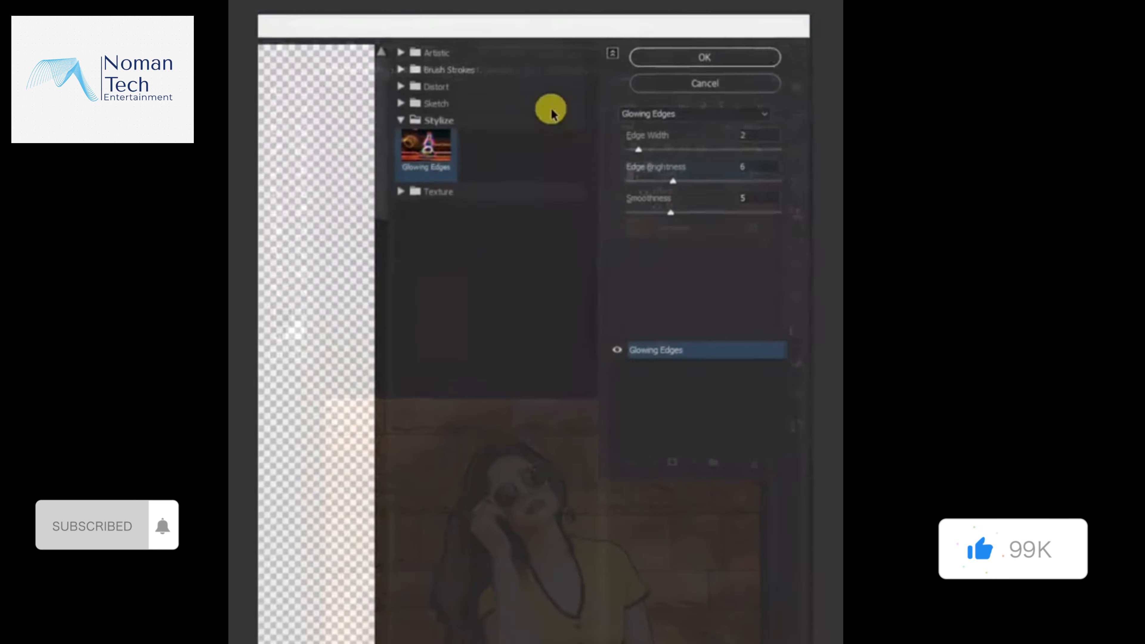
left_click(402, 51)
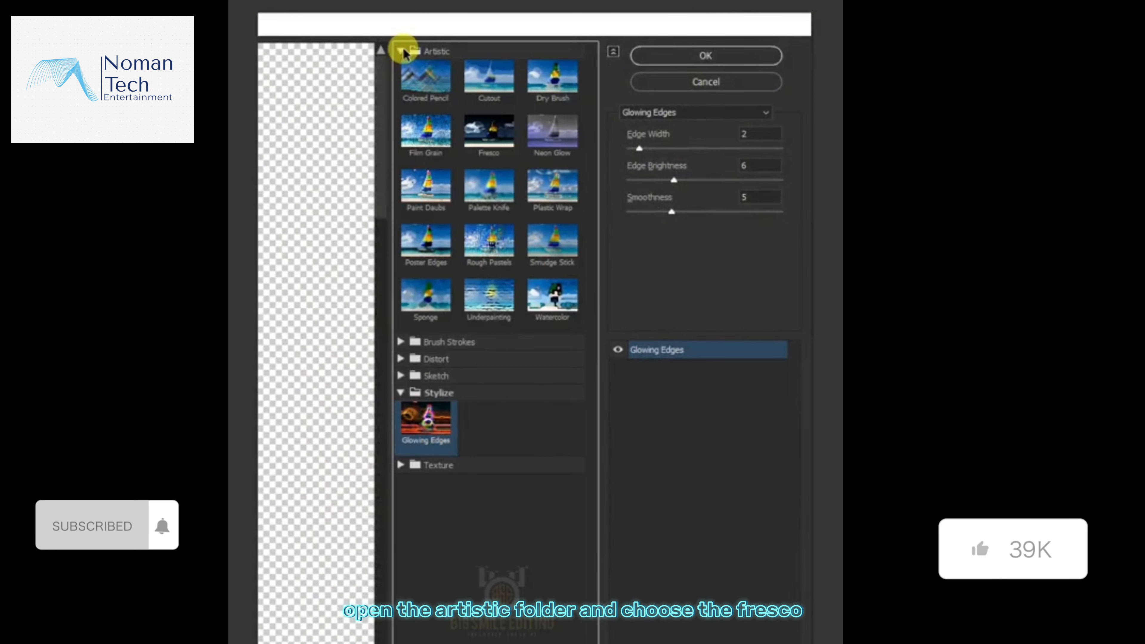
left_click(494, 132)
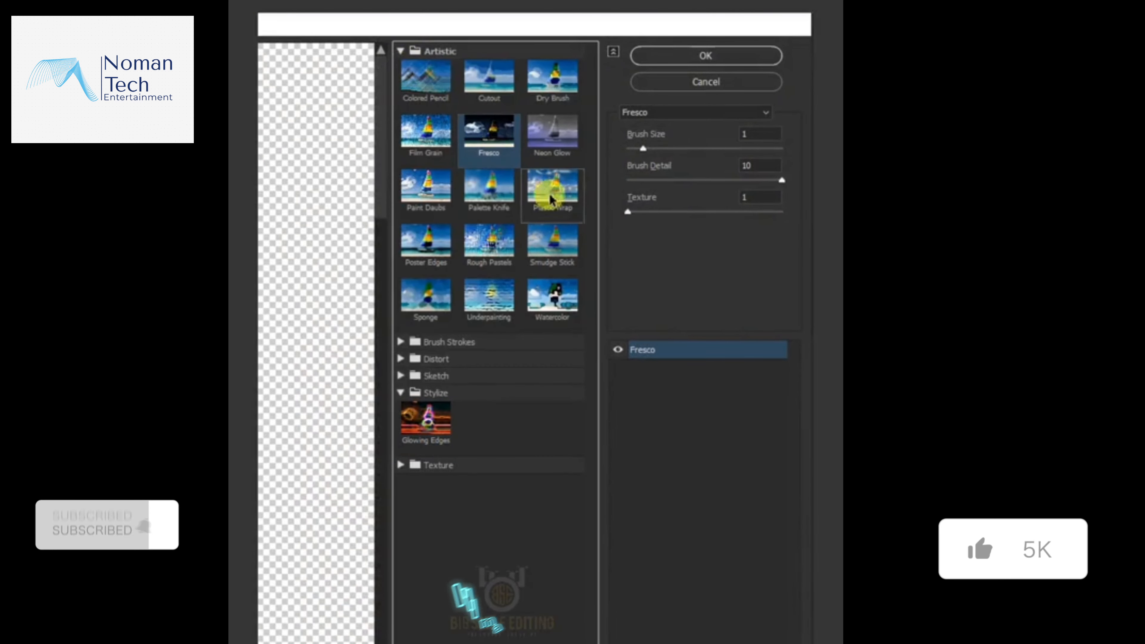
- Set Fresco's brush size to 1, brush detail to 10 and texture to 1, and apply the filter
left_click(749, 134)
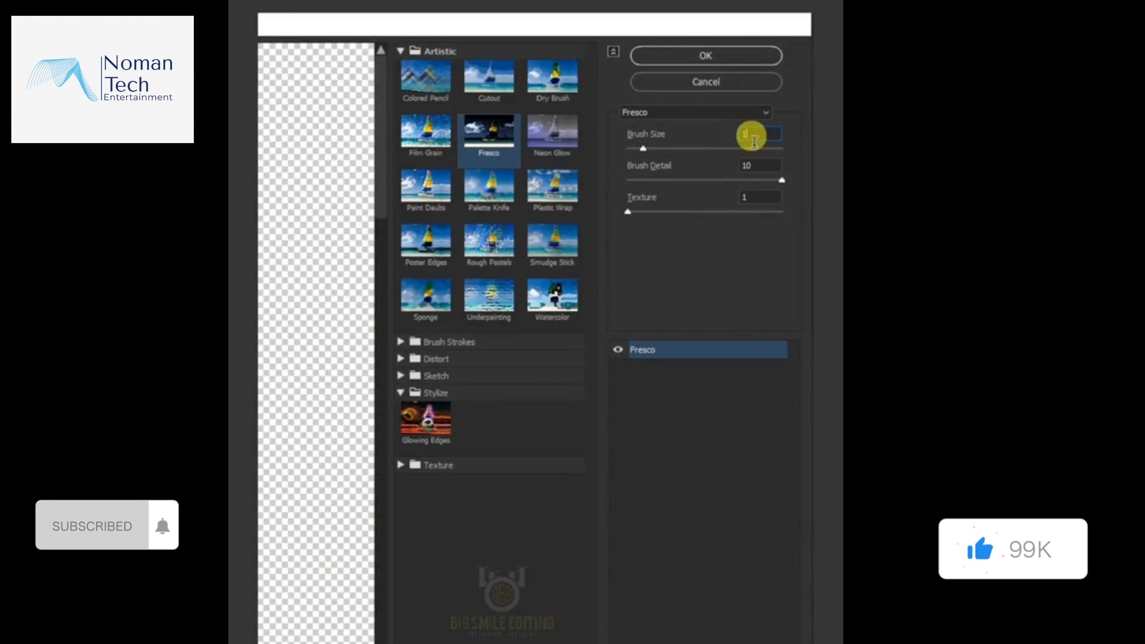
type("1")
left_click(761, 166)
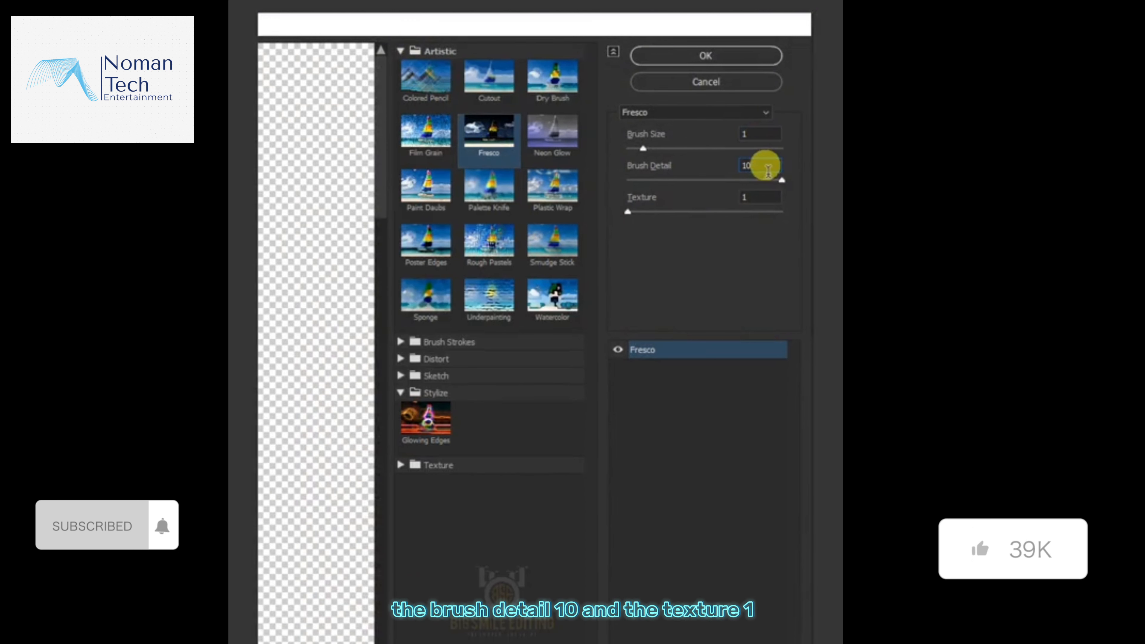
left_click(759, 202)
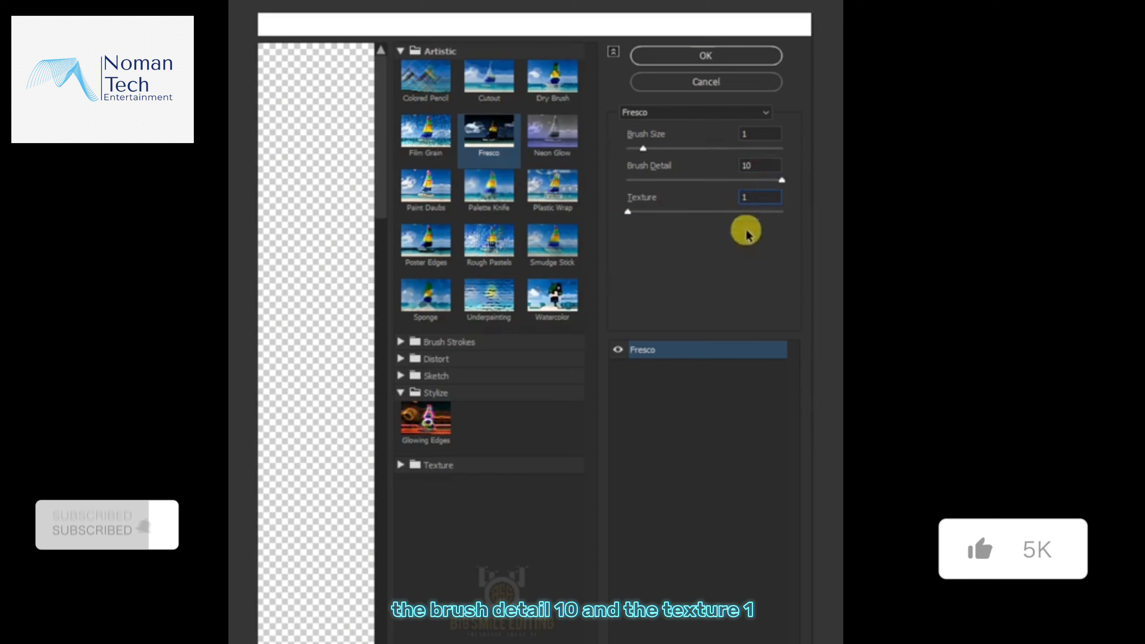
left_click(705, 55)
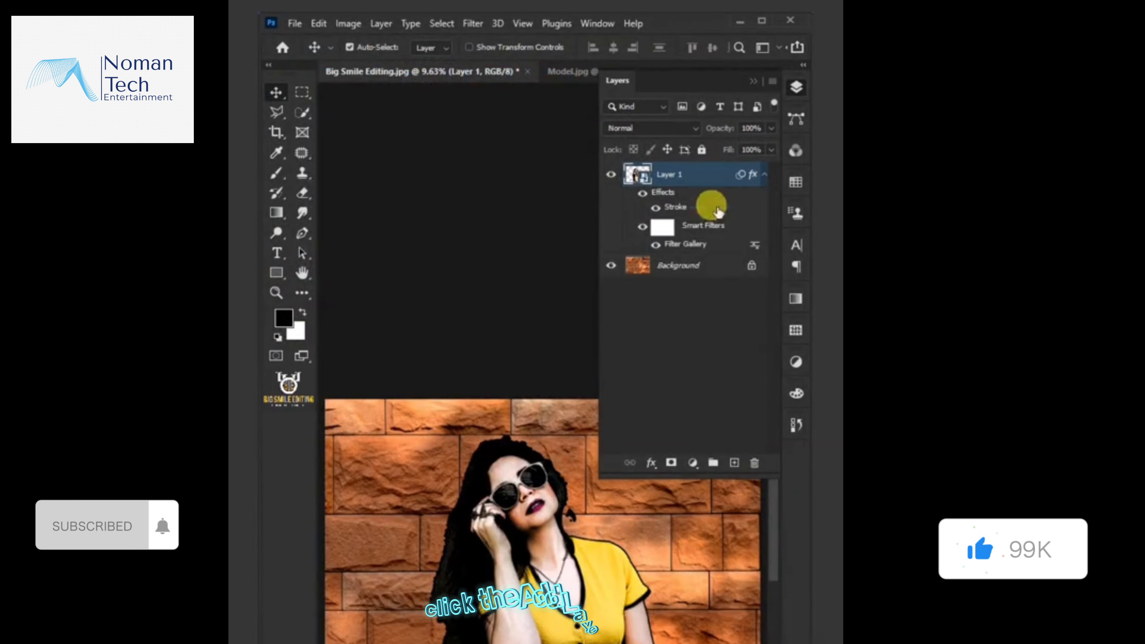
- Add a layer mask to the model layer and ready the Eraser Tool with white as the foreground colour
left_click(672, 463)
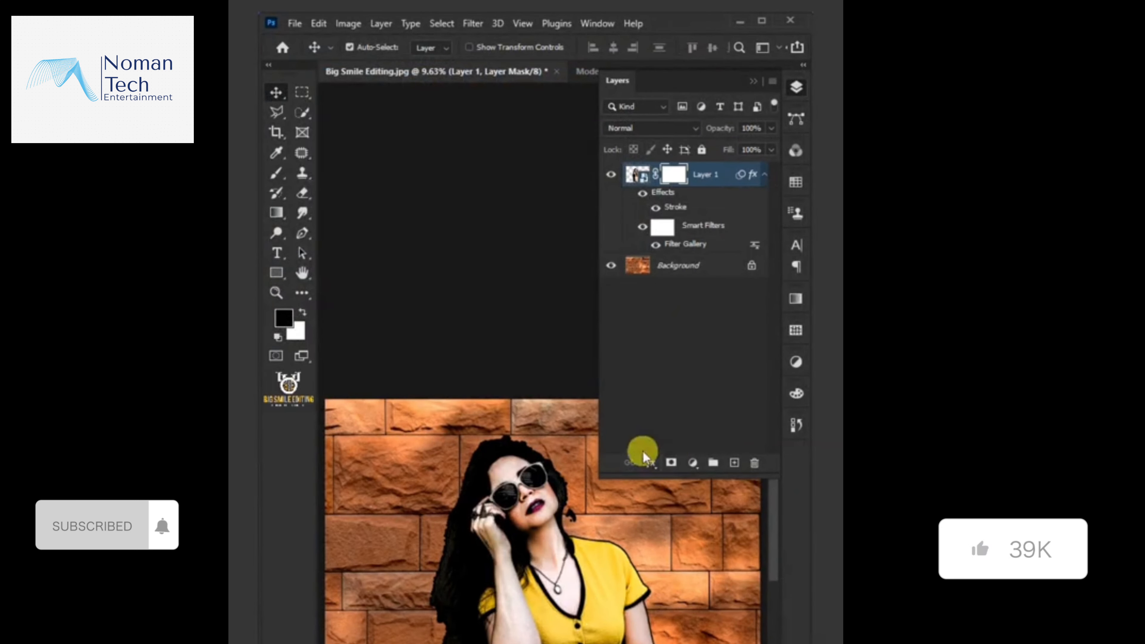
right_click(303, 190)
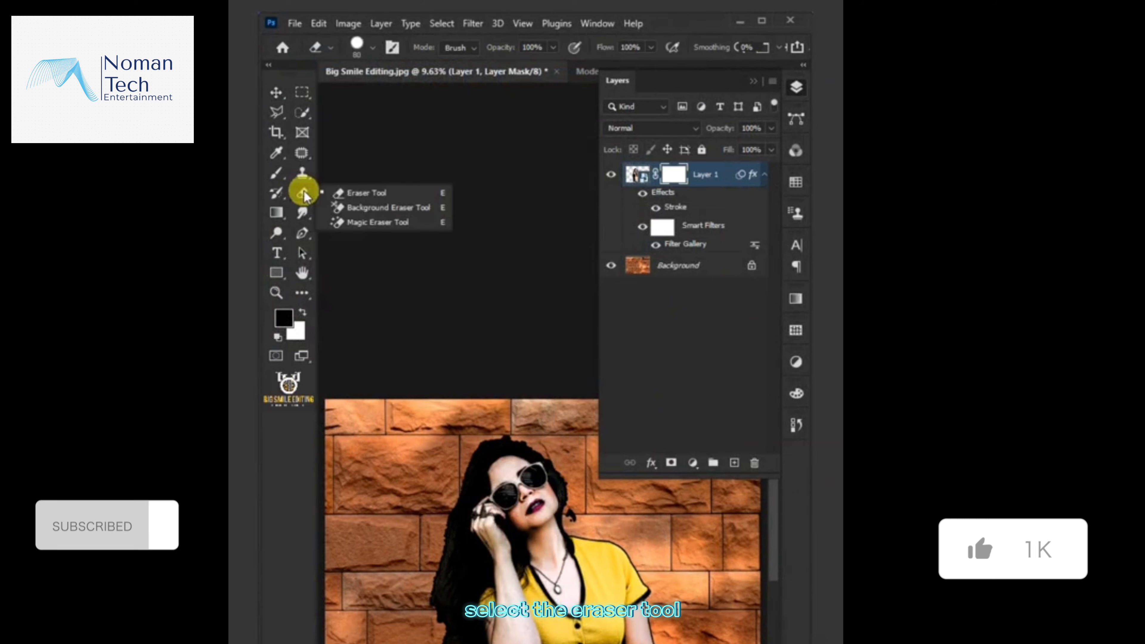
left_click(392, 192)
left_click(303, 312)
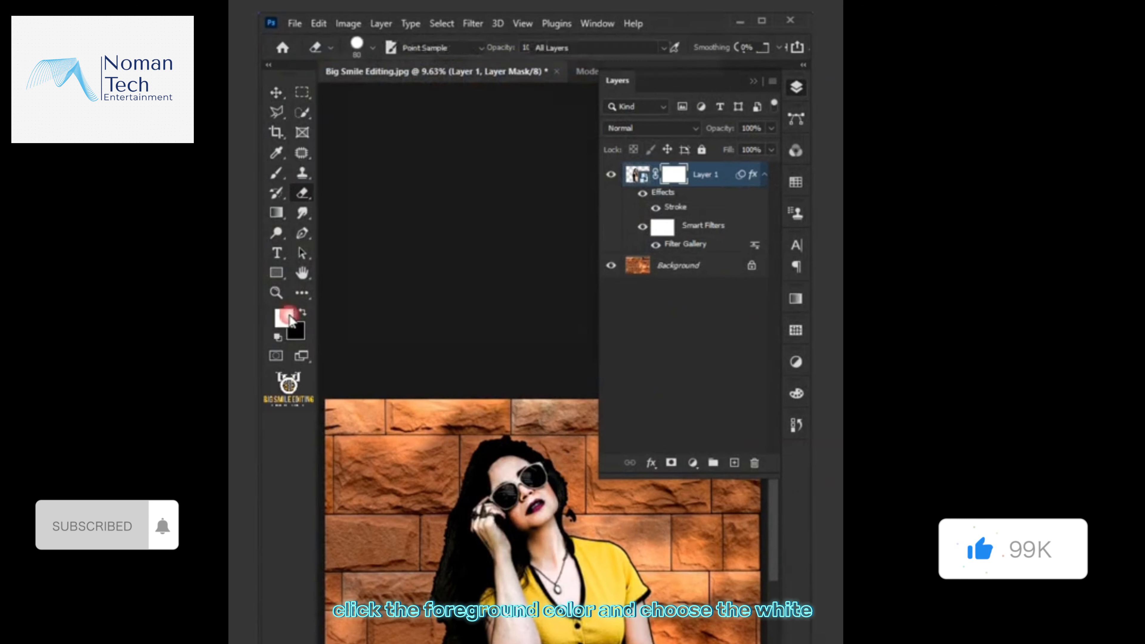
left_click(289, 320)
left_click(676, 88)
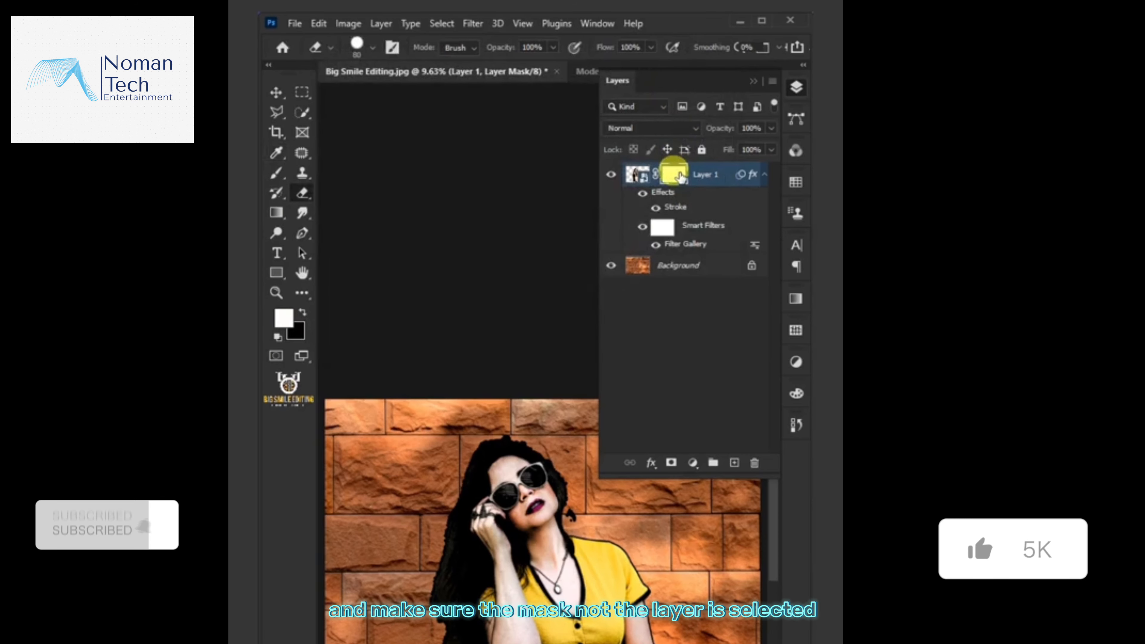
- Erase the stray spots around the model's hair on the layer mask with the size 80 eraser
scroll(548, 444, "up", 5)
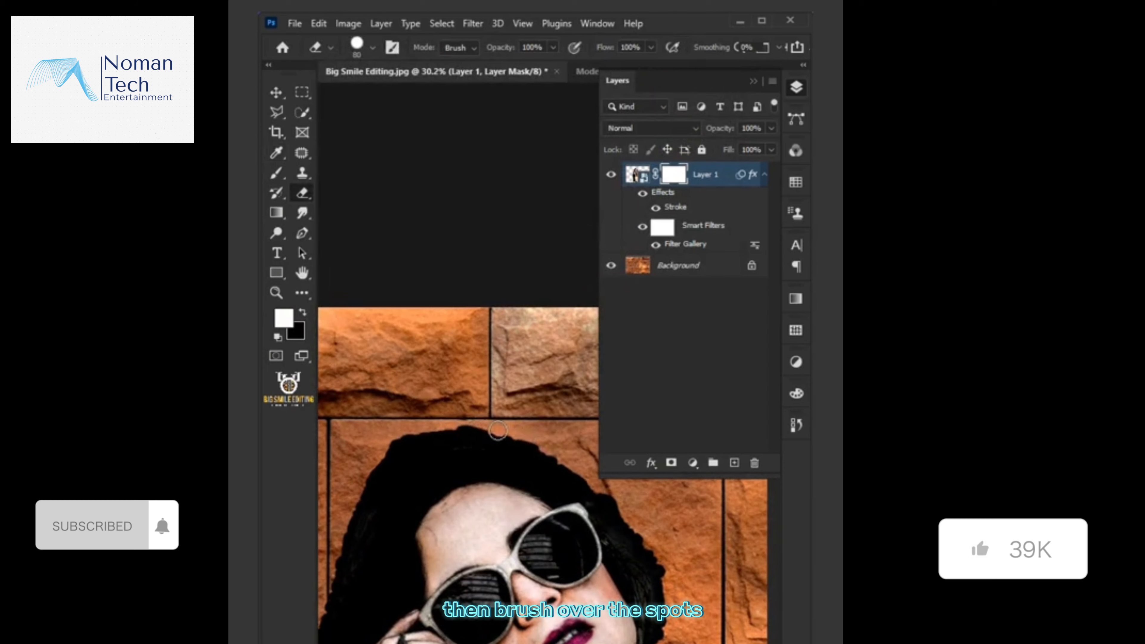
left_click_drag(479, 428, 466, 431)
left_click_drag(613, 517, 469, 395)
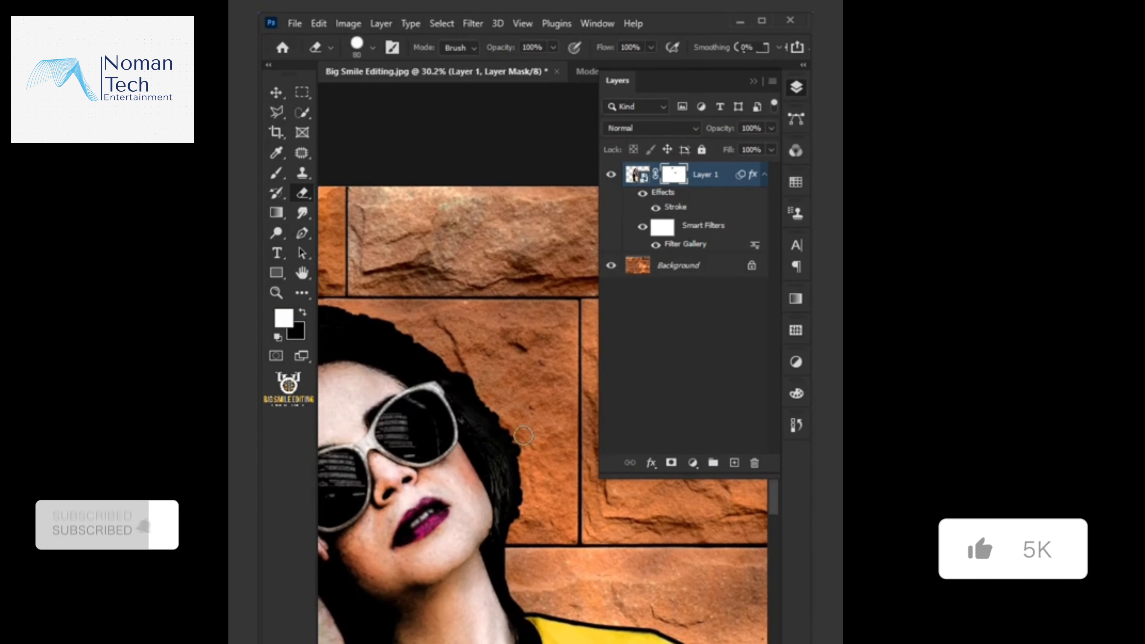
scroll(579, 458, "down", 5)
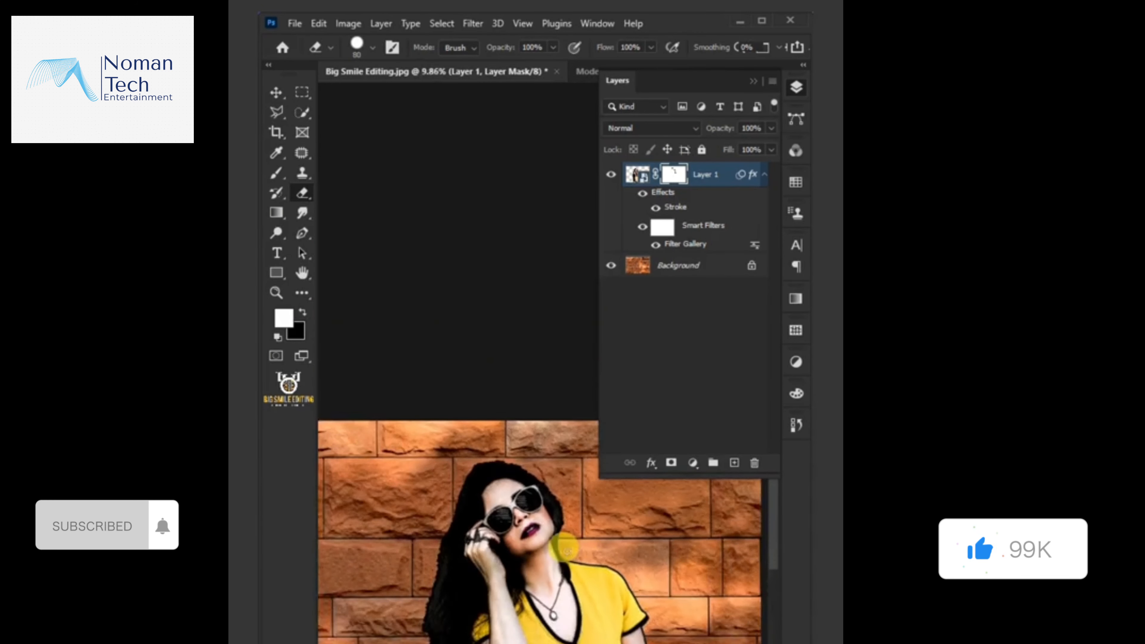
left_click(438, 482)
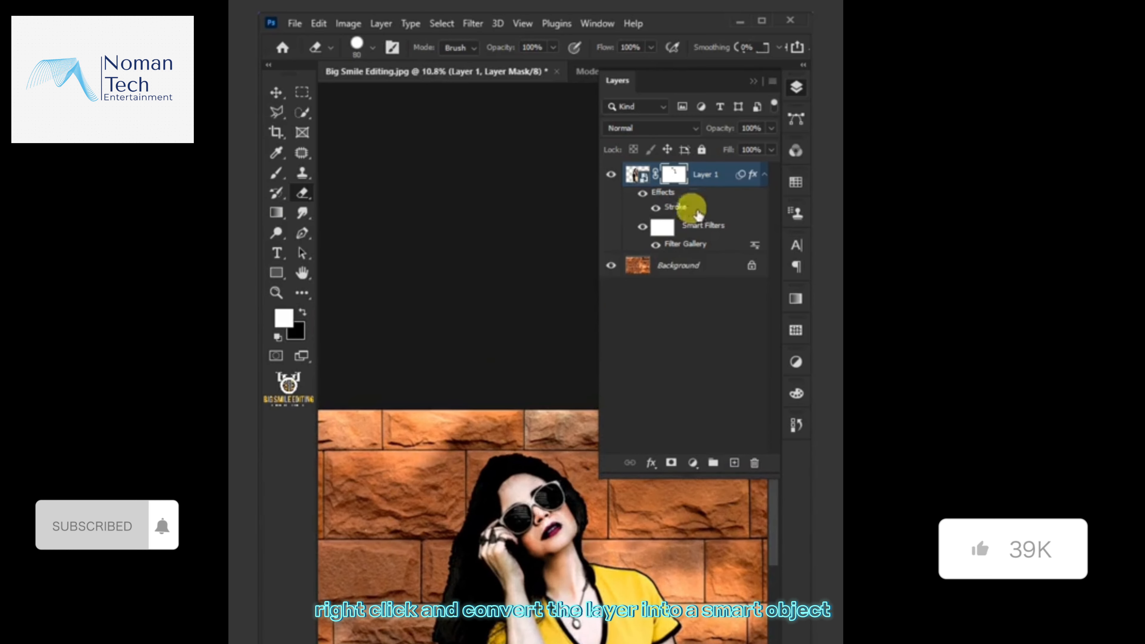
- Convert the masked model layer into a smart object and set its blend mode to Overlay
right_click(705, 175)
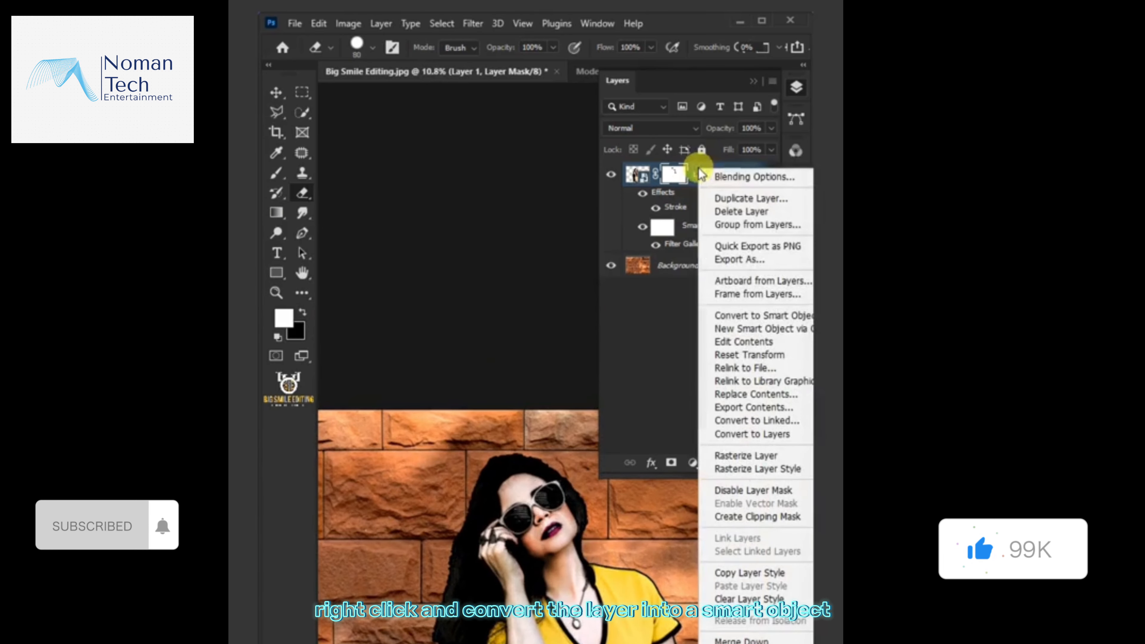
left_click(728, 315)
left_click(676, 128)
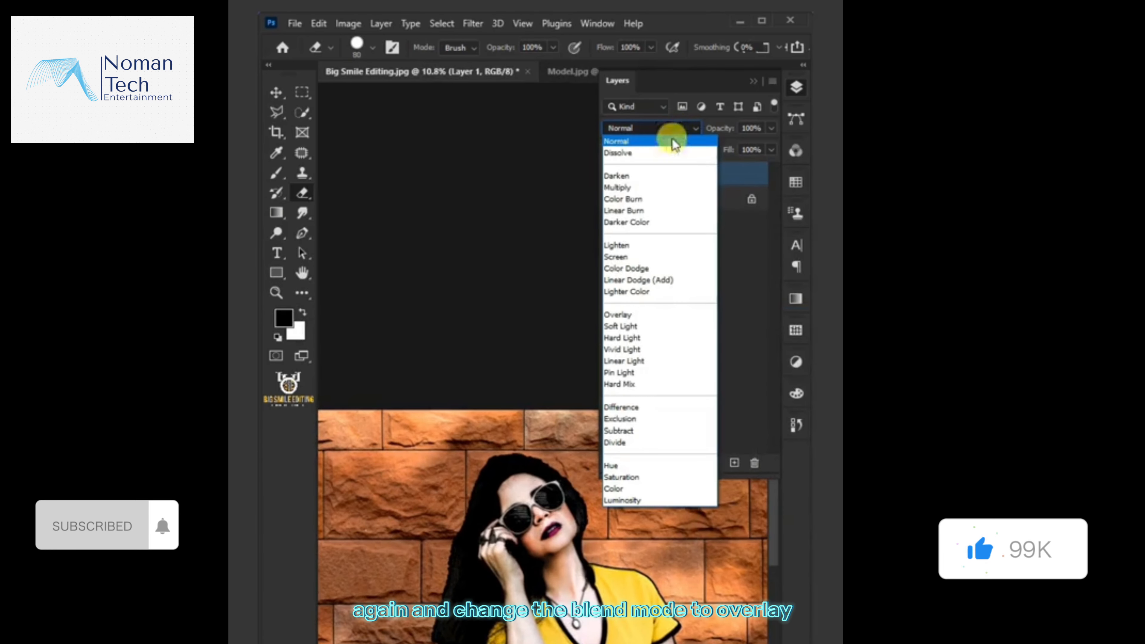
left_click(674, 320)
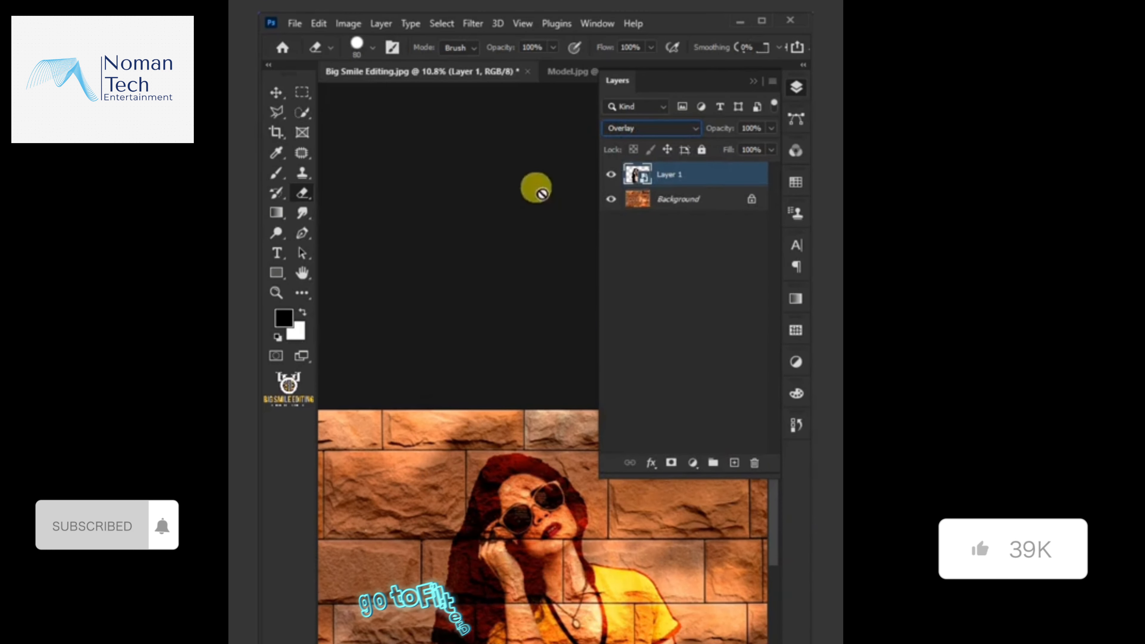
- Apply a Displace filter to the model layer with horizontal and vertical scale 5, Stretch To Fit and Repeat Edge Pixels
left_click(472, 23)
mouse_move(541, 250)
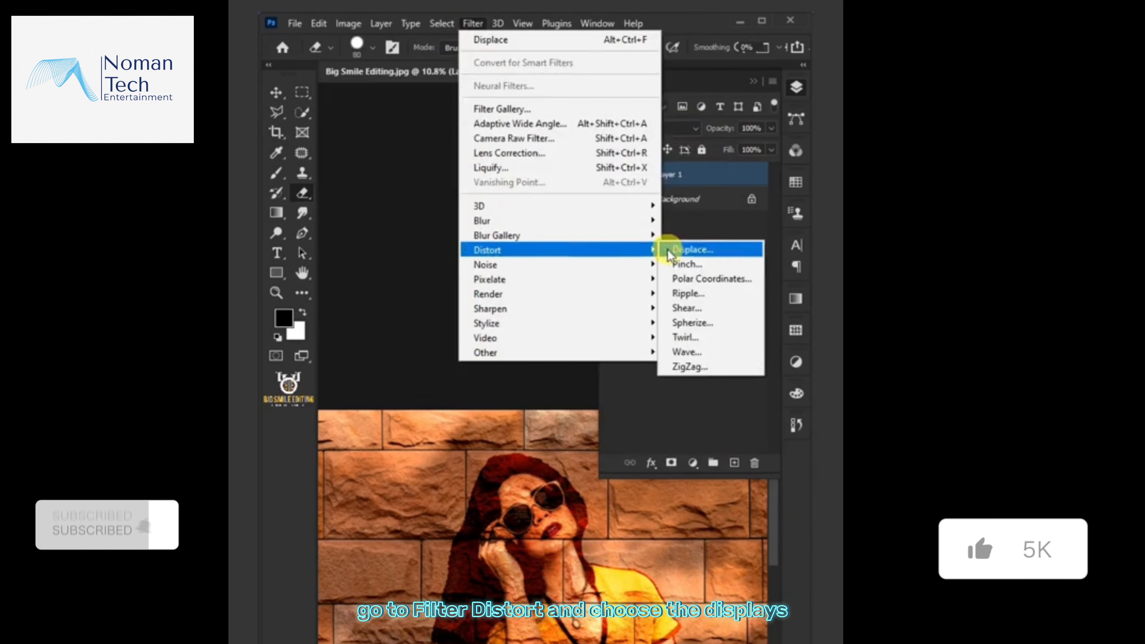
left_click(669, 251)
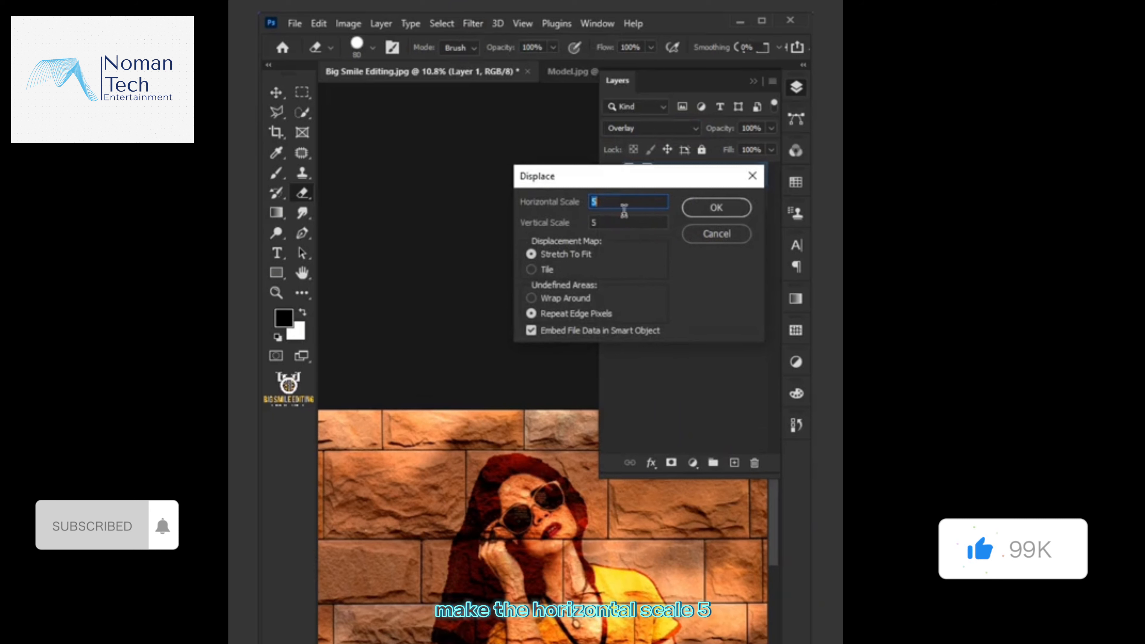
left_click(625, 208)
left_click(622, 226)
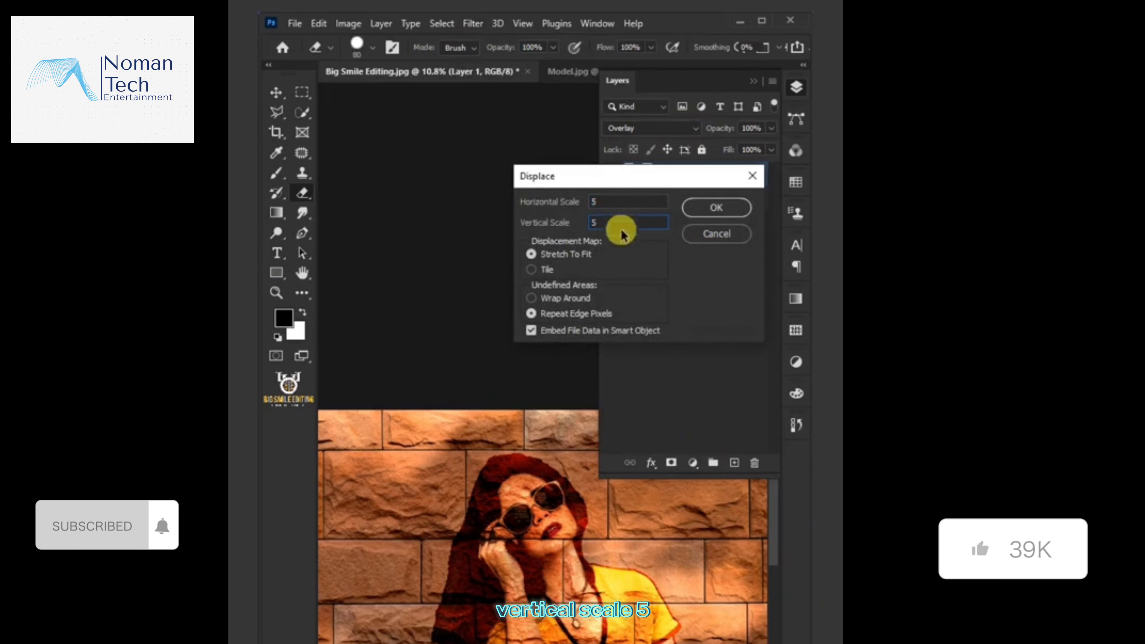
left_click(532, 257)
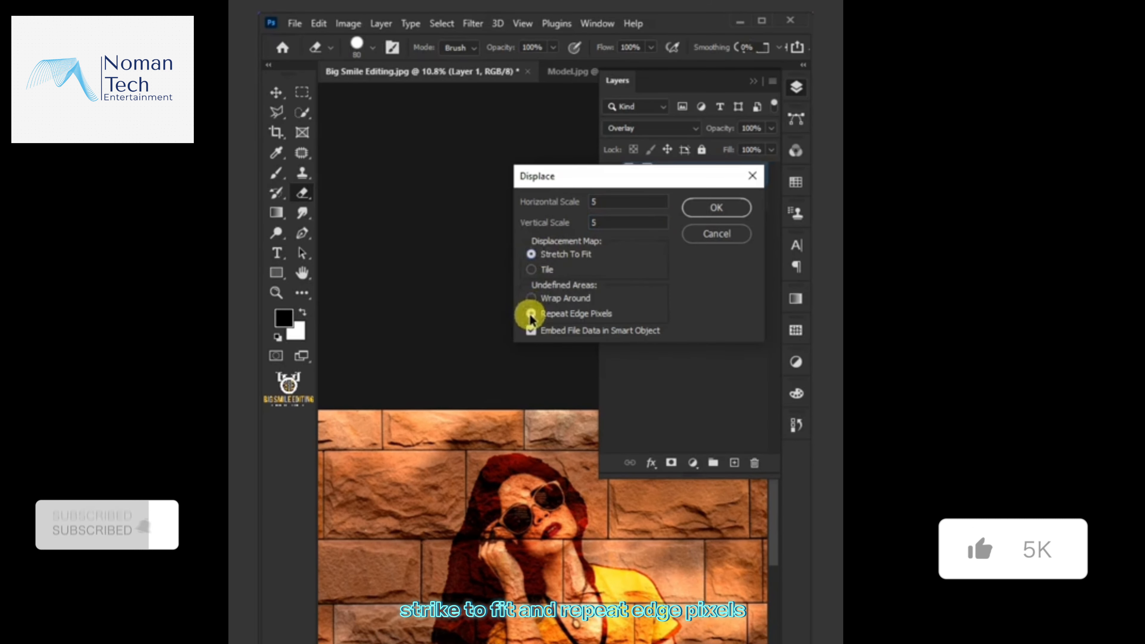
left_click(716, 208)
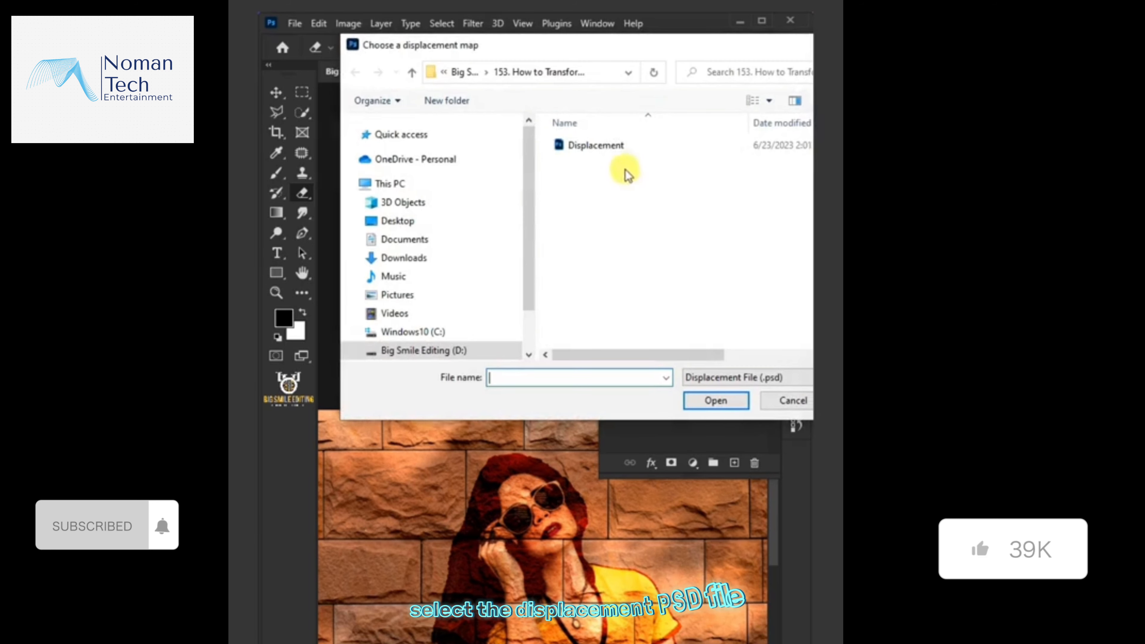
- Load the Displacement PSD file as the displacement map and reduce the model layer's opacity to 75%
left_click(621, 148)
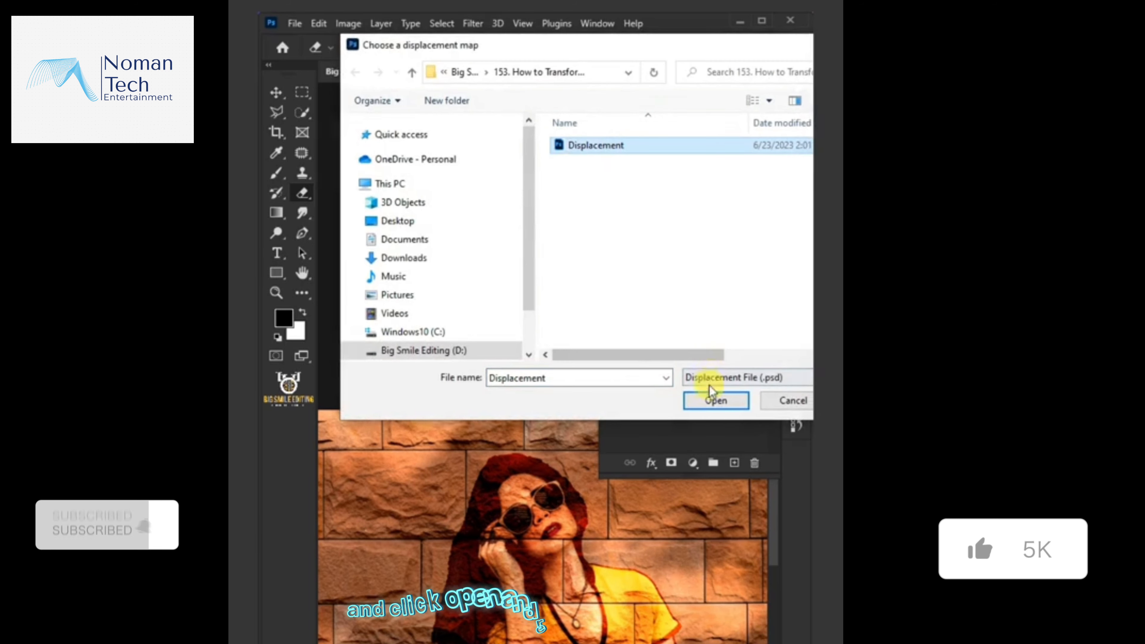
left_click(715, 400)
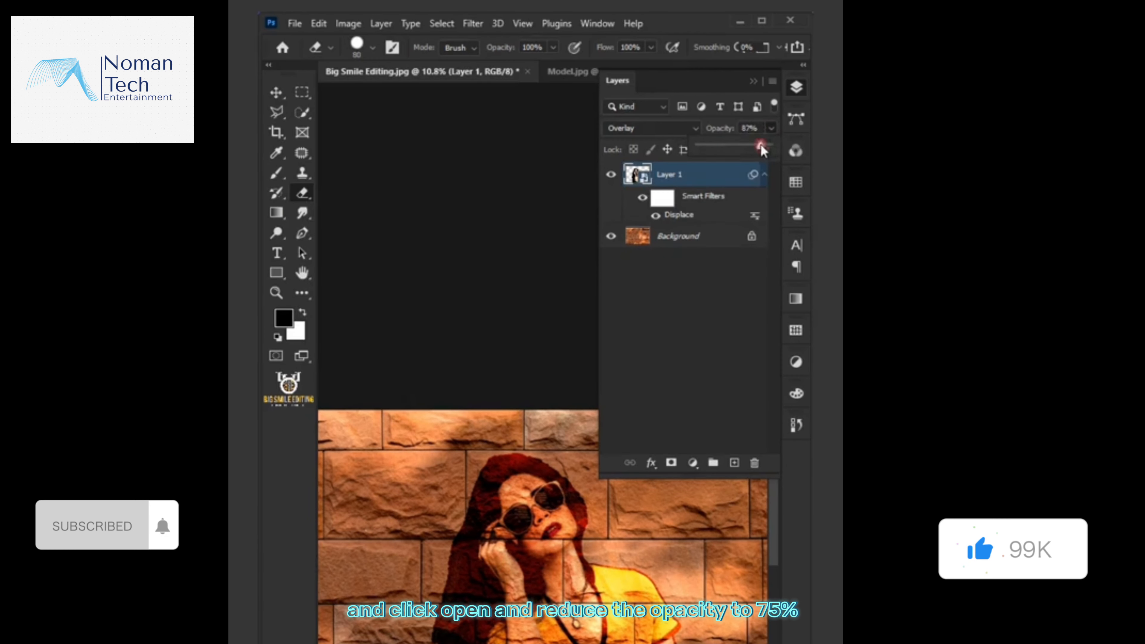
left_click_drag(760, 146, 752, 149)
- Duplicate the displaced model layer and set the copy's blend mode to Soft Light
left_click(682, 177)
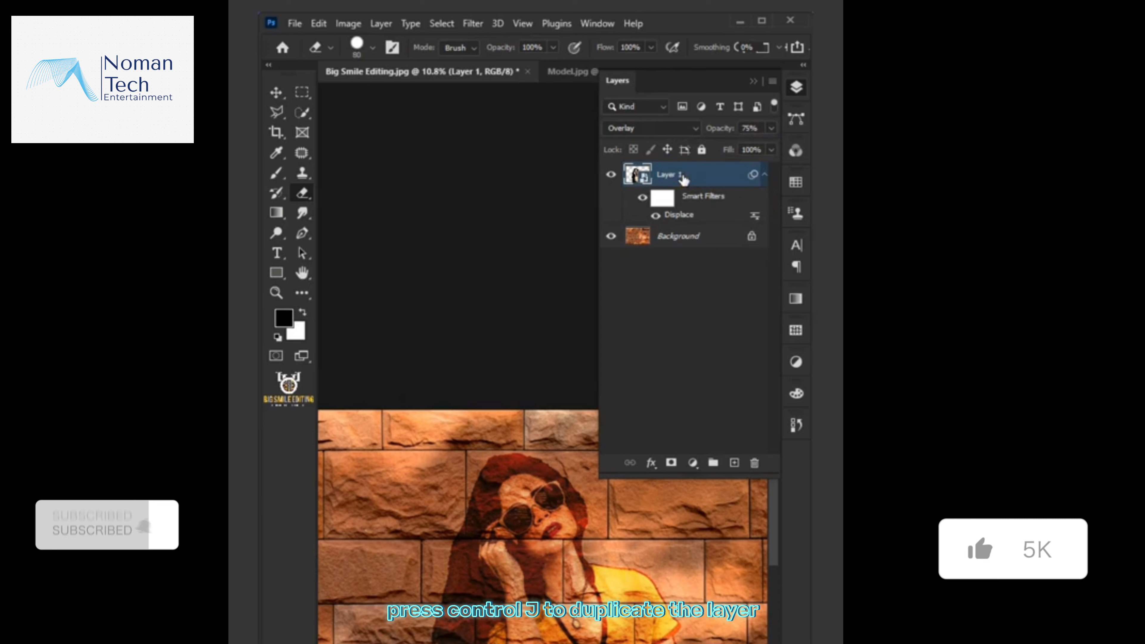
key("ctrl+j")
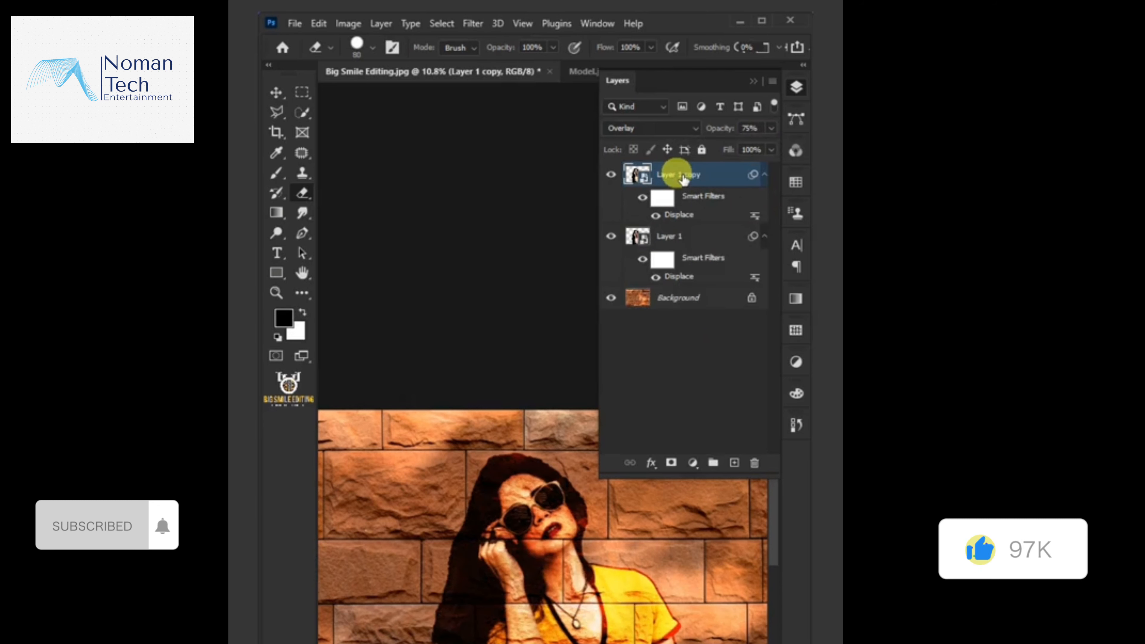
left_click(665, 131)
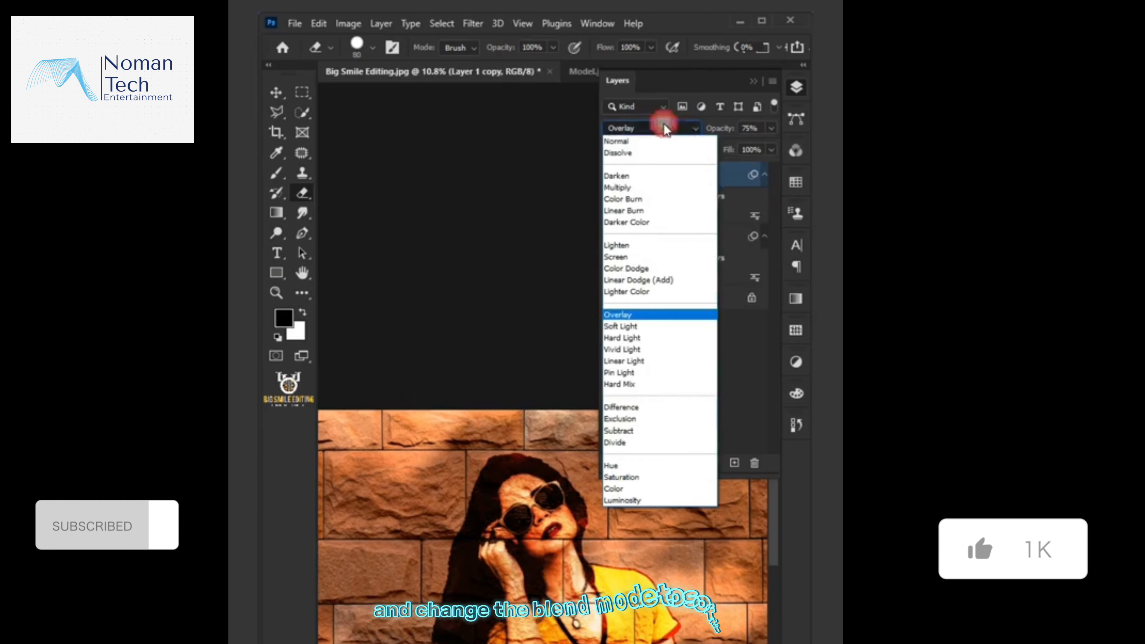
left_click(631, 326)
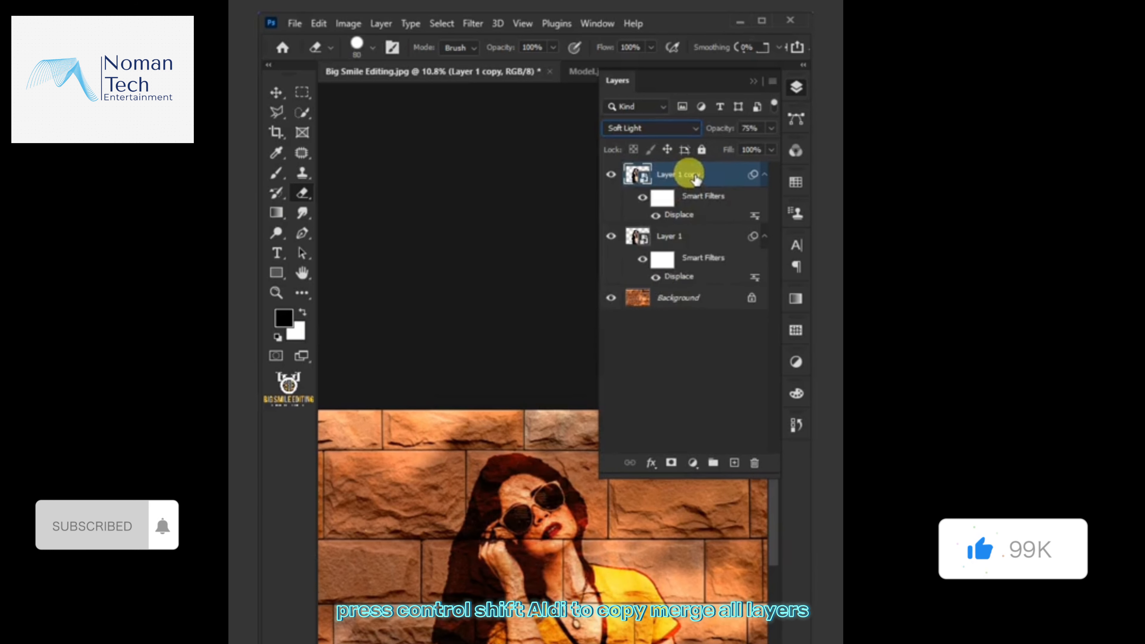
- Stamp all visible layers into a new top layer and apply a Perspective transform that stretches its left edge taller, to about 153% height
key("ctrl+shift+alt+e")
scroll(566, 577, "down", 3)
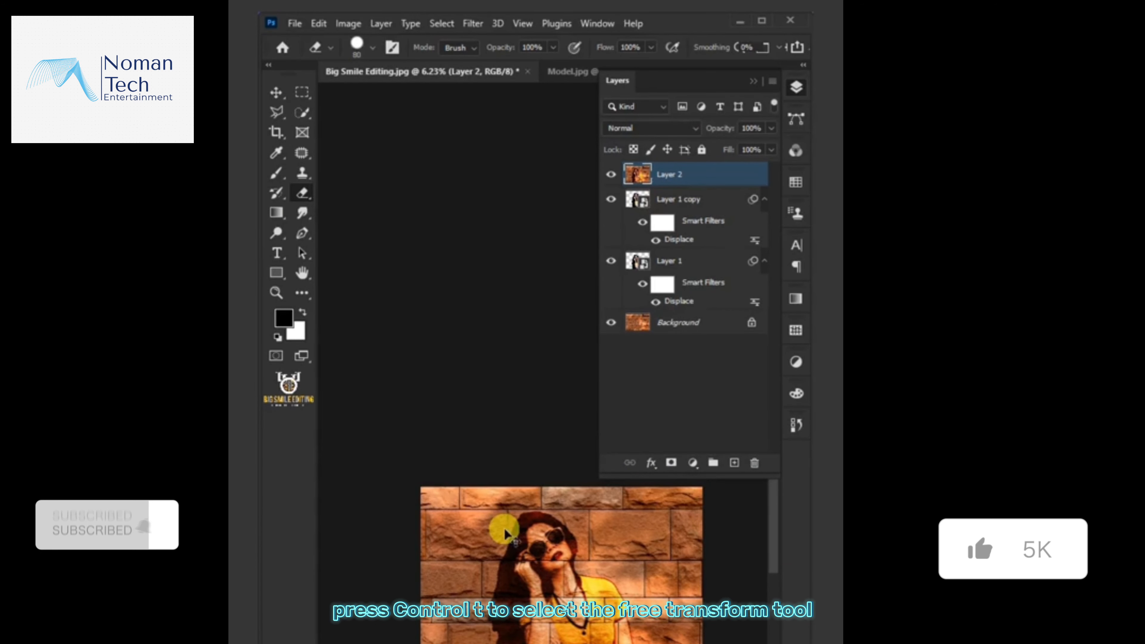
right_click(606, 522)
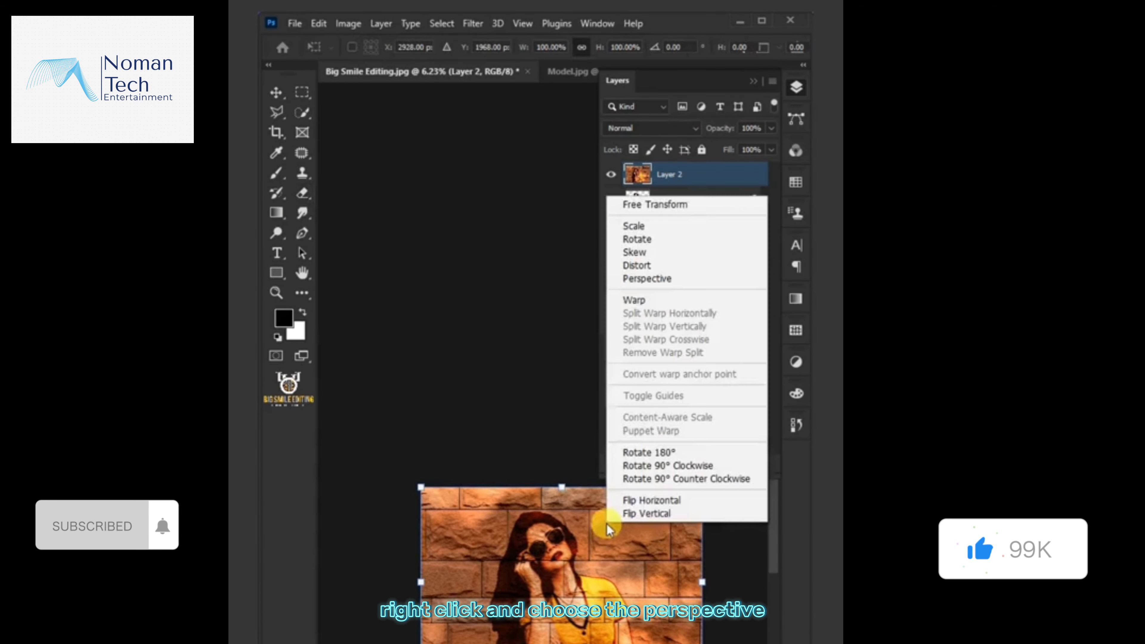
left_click(637, 281)
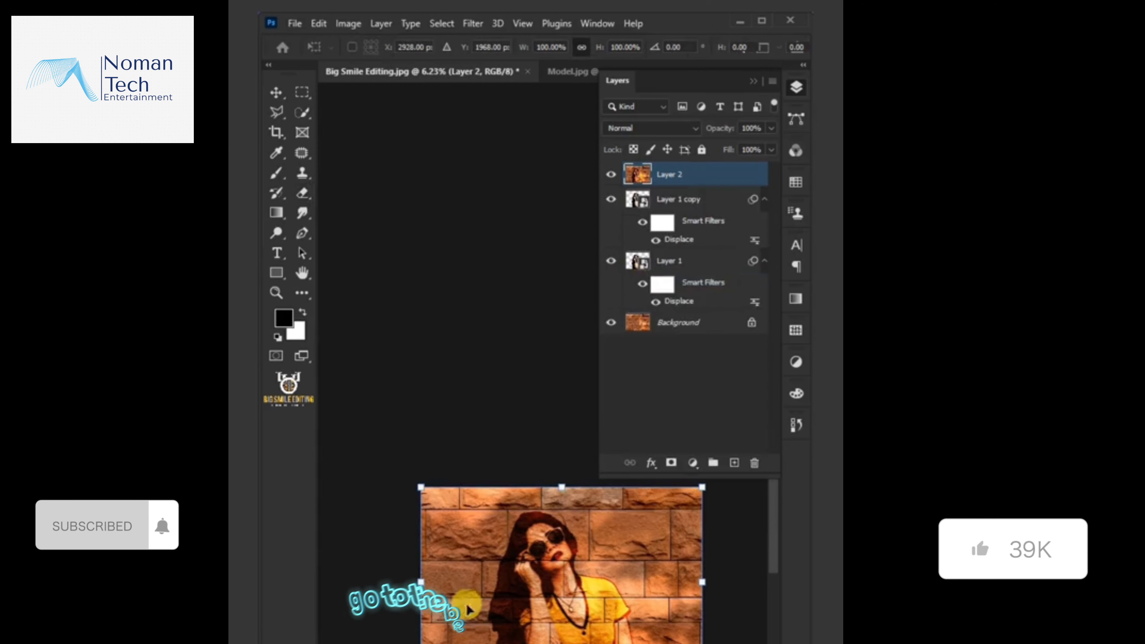
left_click_drag(421, 487, 421, 437)
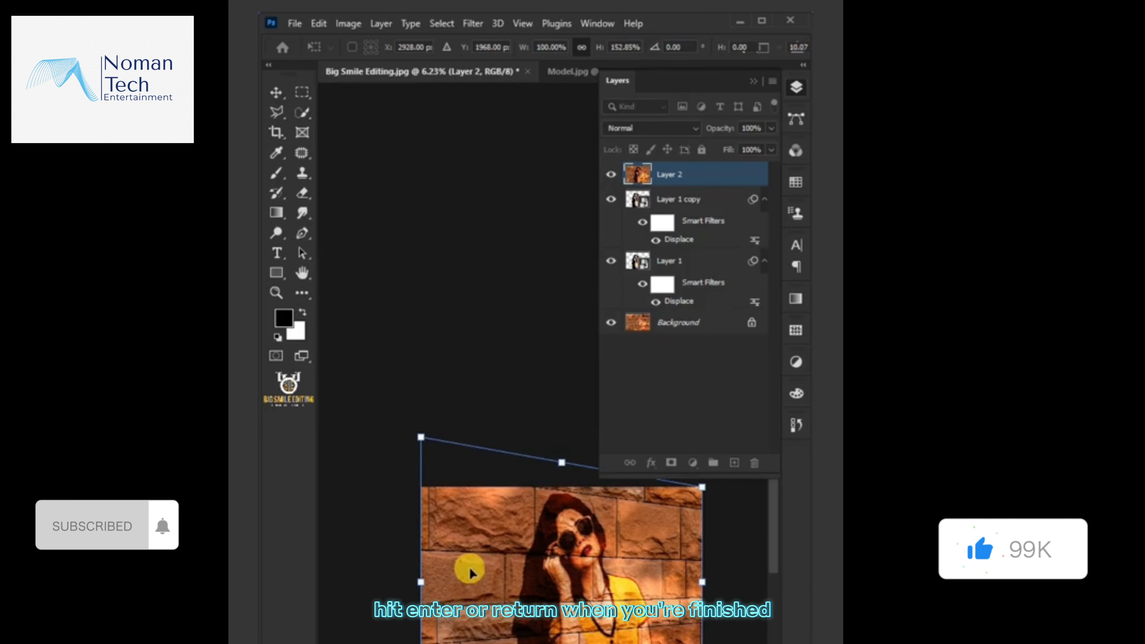
key("Return")
scroll(469, 569, "up", 3)
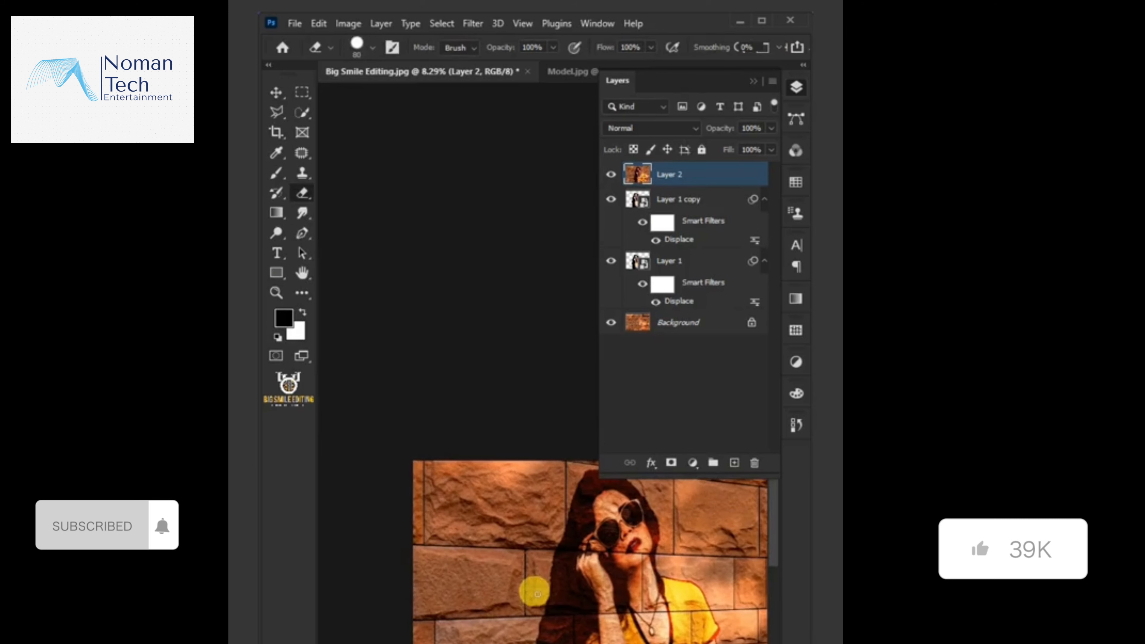
scroll(538, 591, "up", 2)
mouse_move(539, 591)
left_mouse_down()
mouse_move(431, 594)
mouse_move(457, 605)
left_mouse_up()
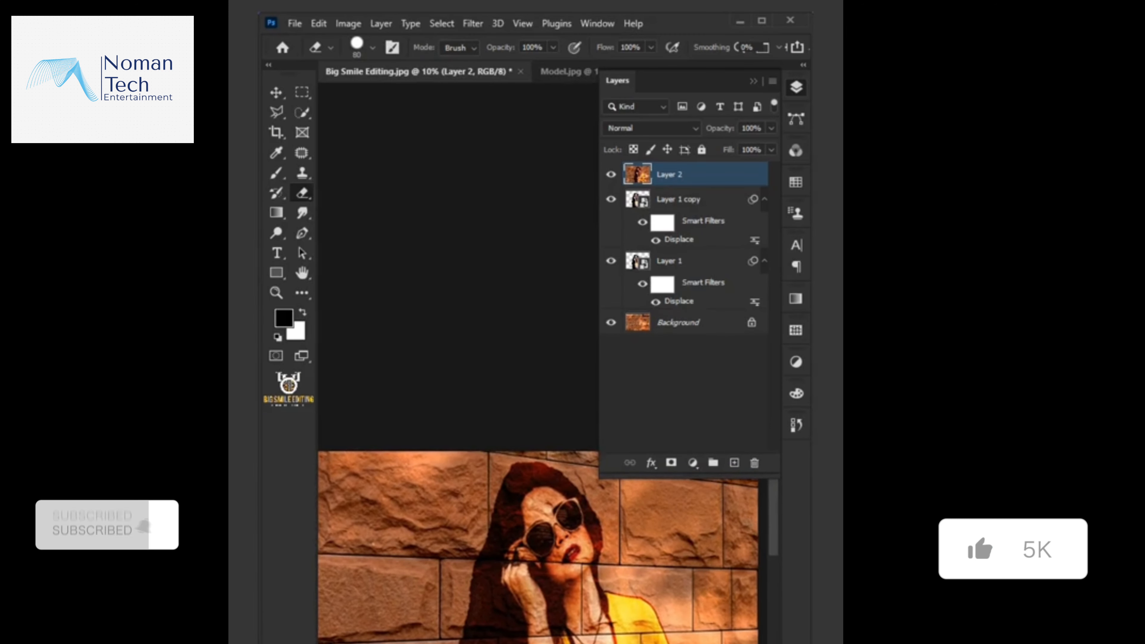
- Add a new empty layer on top and choose the Black, White preset from Basics for the Gradient tool
left_click(736, 463)
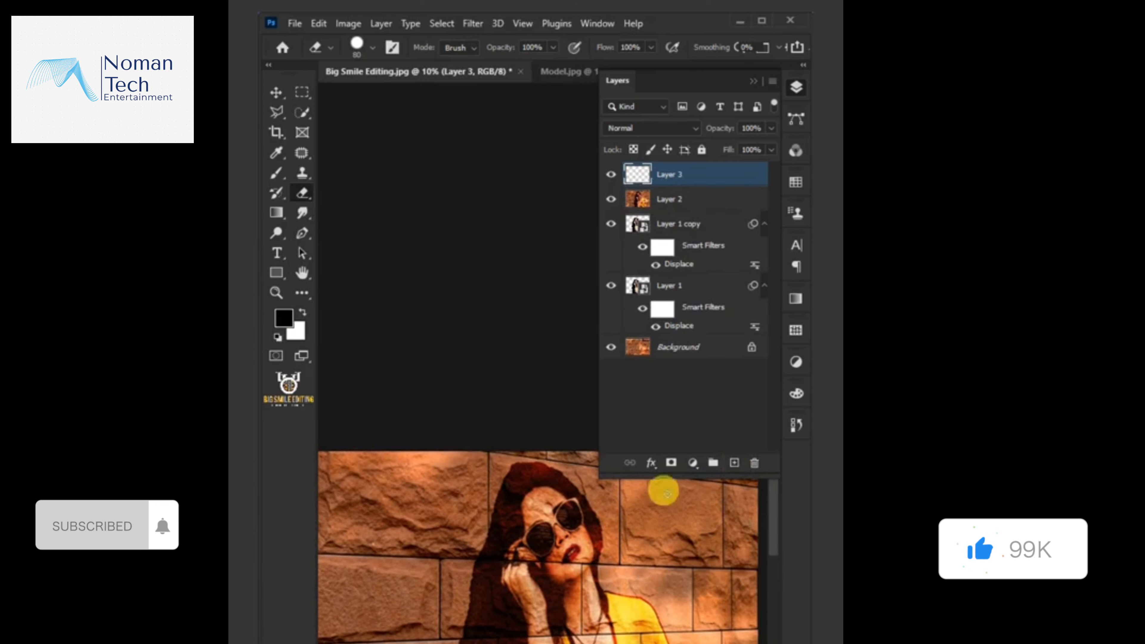
left_click(277, 212)
left_click(311, 214)
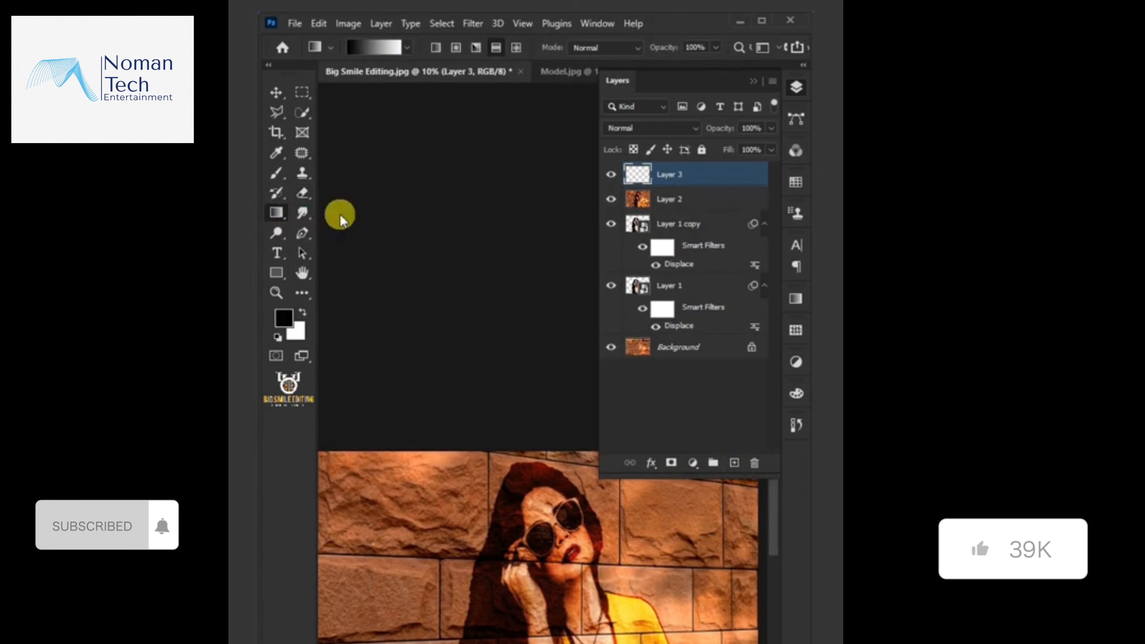
left_click(372, 50)
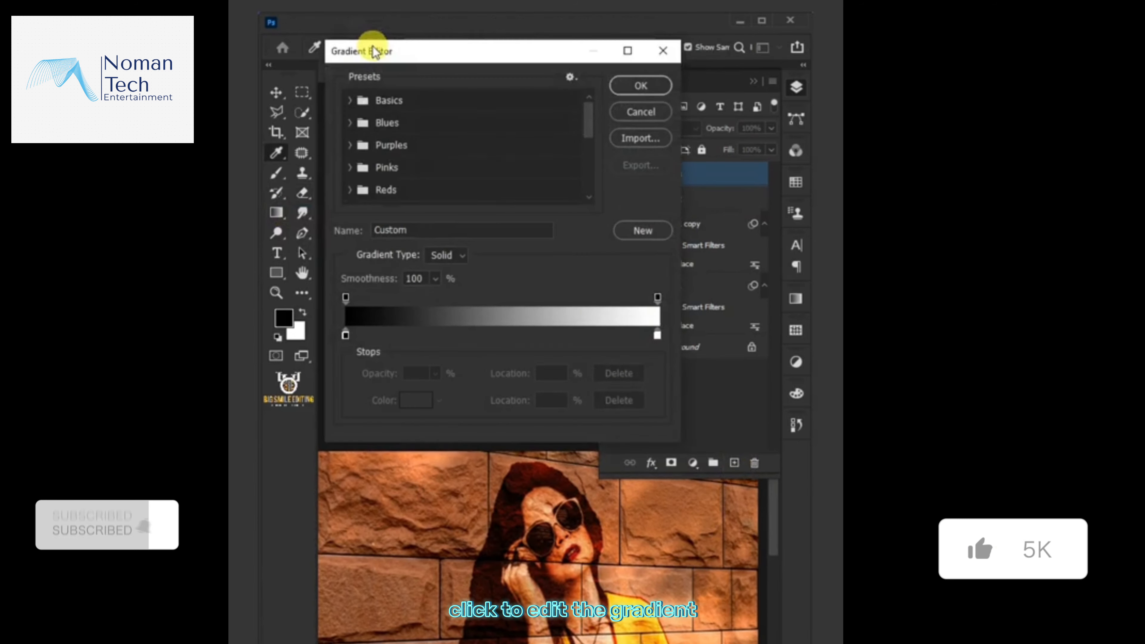
left_click(355, 103)
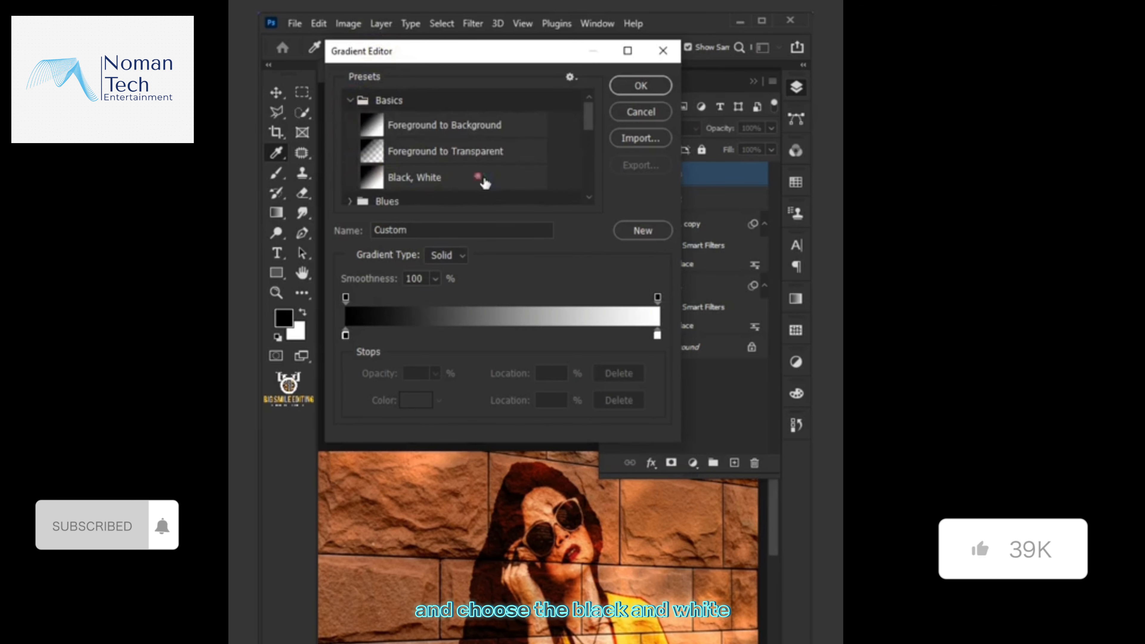
left_click(485, 184)
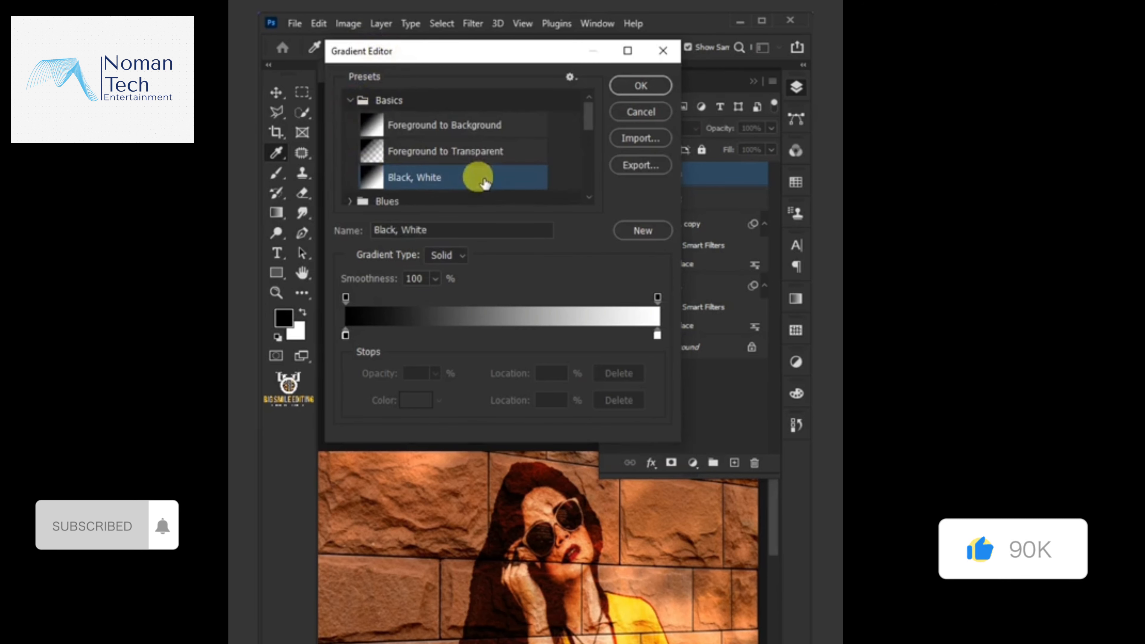
- Change the gradient's black color stop to grey 858585 and accept the edited gradient
double_click(345, 336)
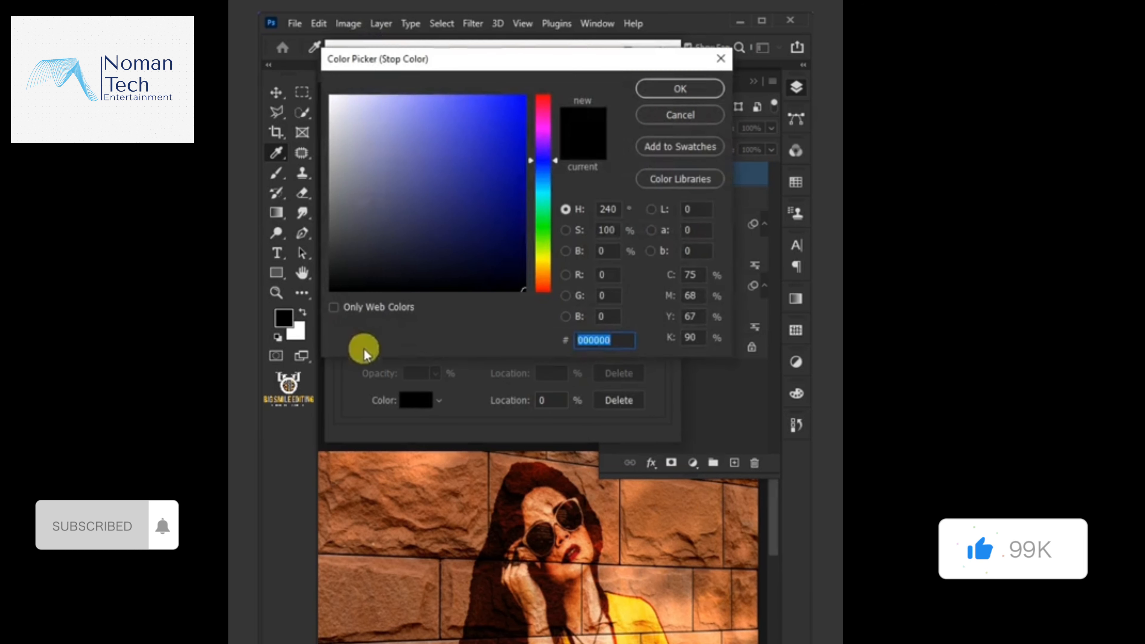
left_click(375, 128)
mouse_move(376, 127)
left_mouse_down()
mouse_move(328, 174)
mouse_move(331, 193)
left_mouse_up()
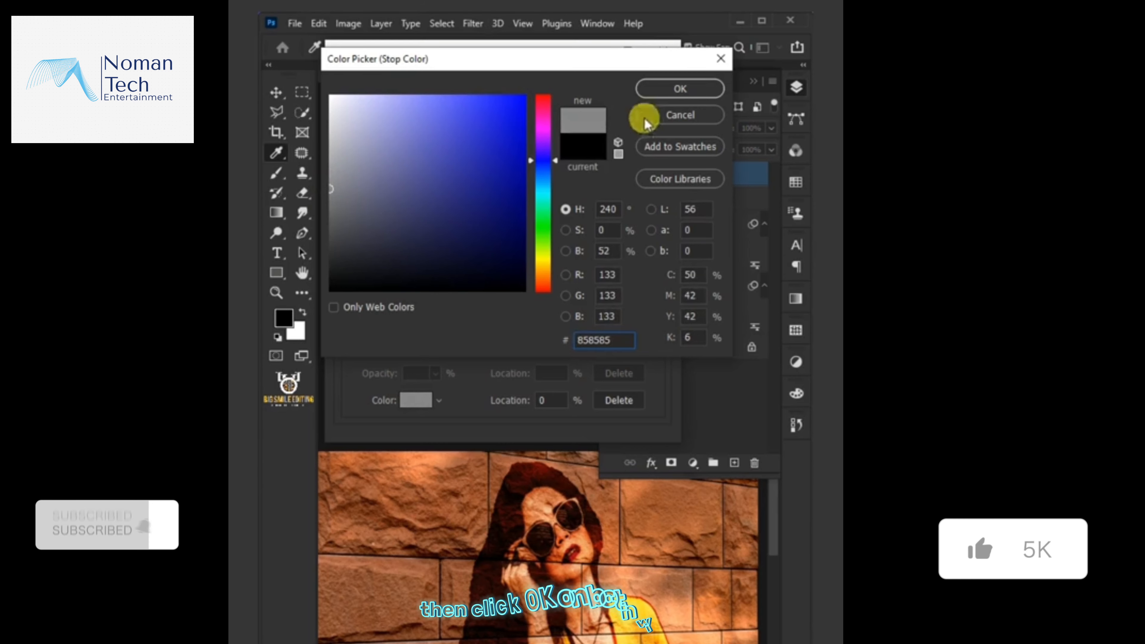
left_click(664, 93)
left_click(637, 86)
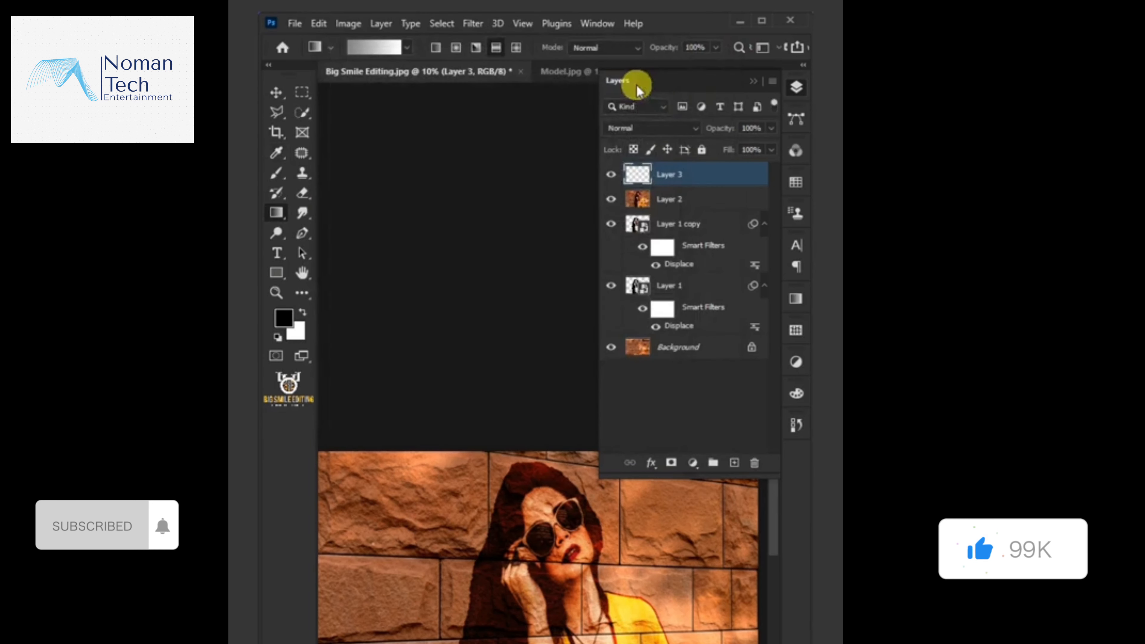
- Draw a linear grey-to-white gradient from the image's right edge to the model's shadow on the new layer and set its blend mode to Linear Burn
left_click(434, 45)
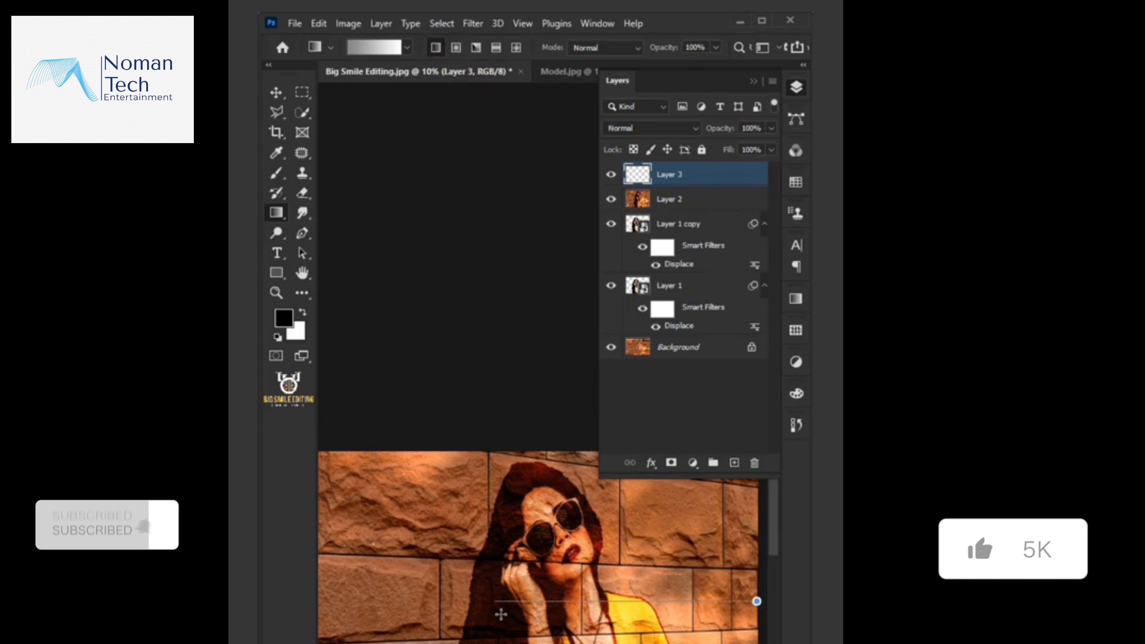
left_click_drag(756, 601, 487, 606)
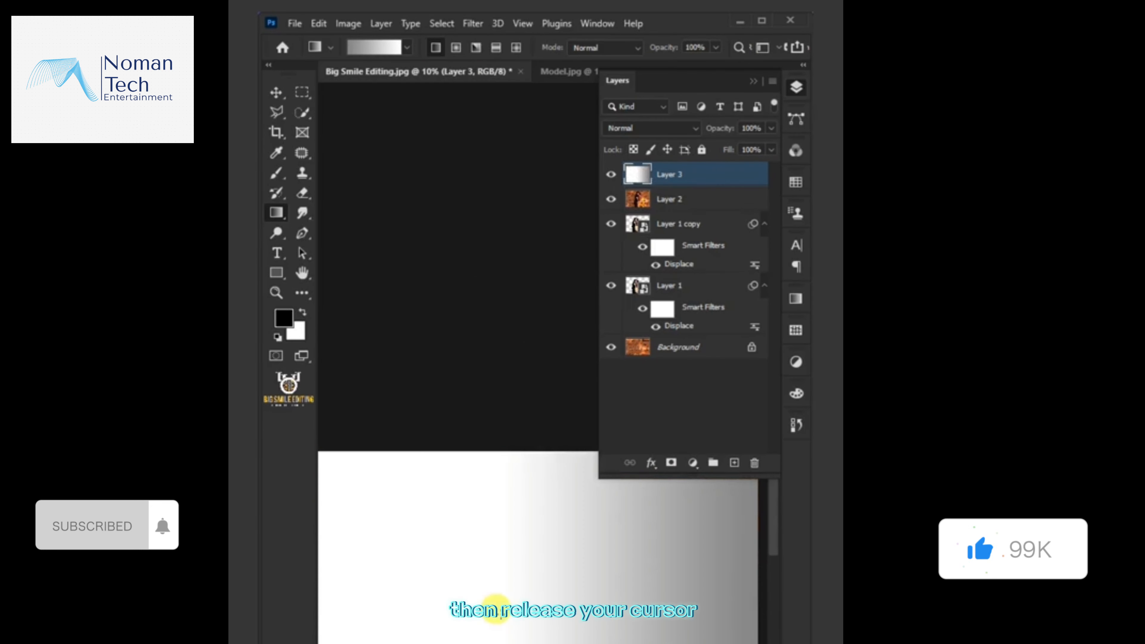
left_click(633, 129)
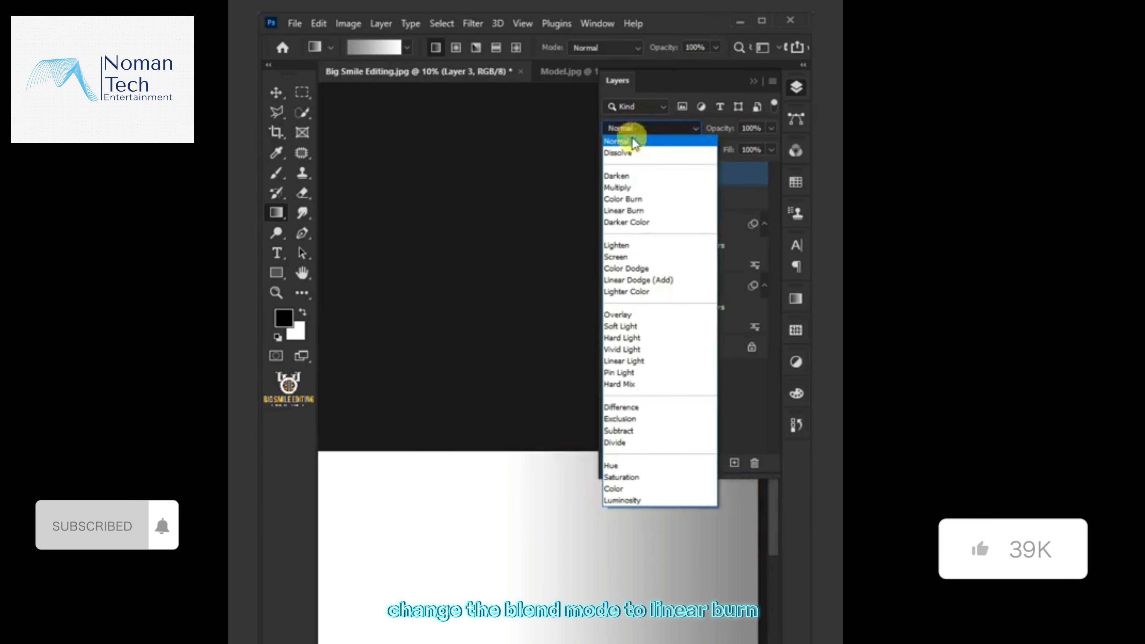
left_click(657, 208)
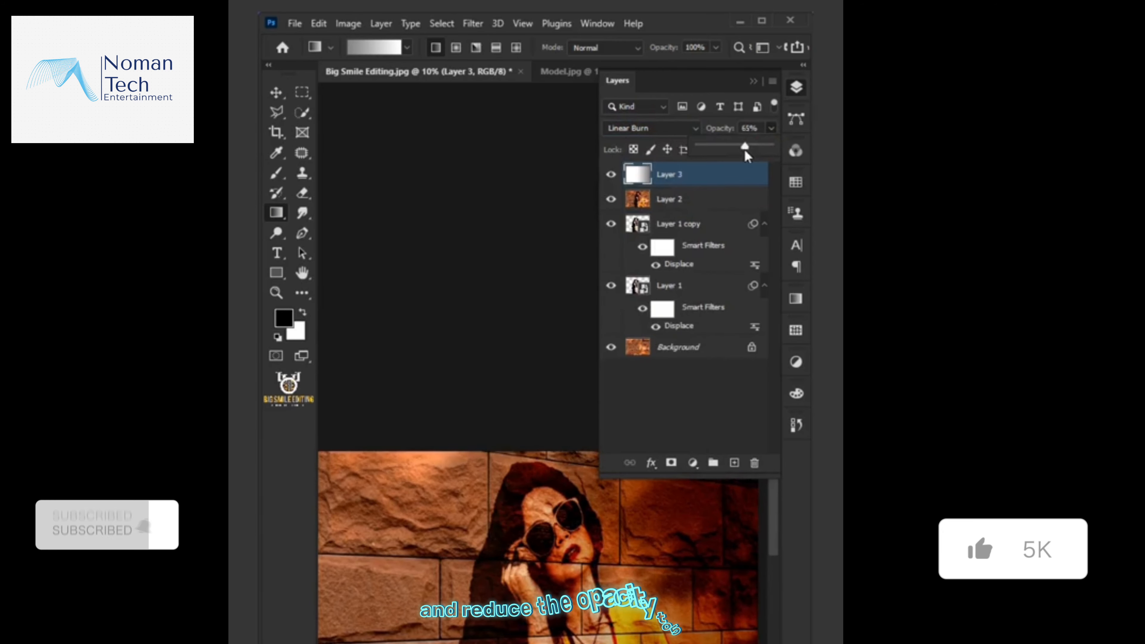